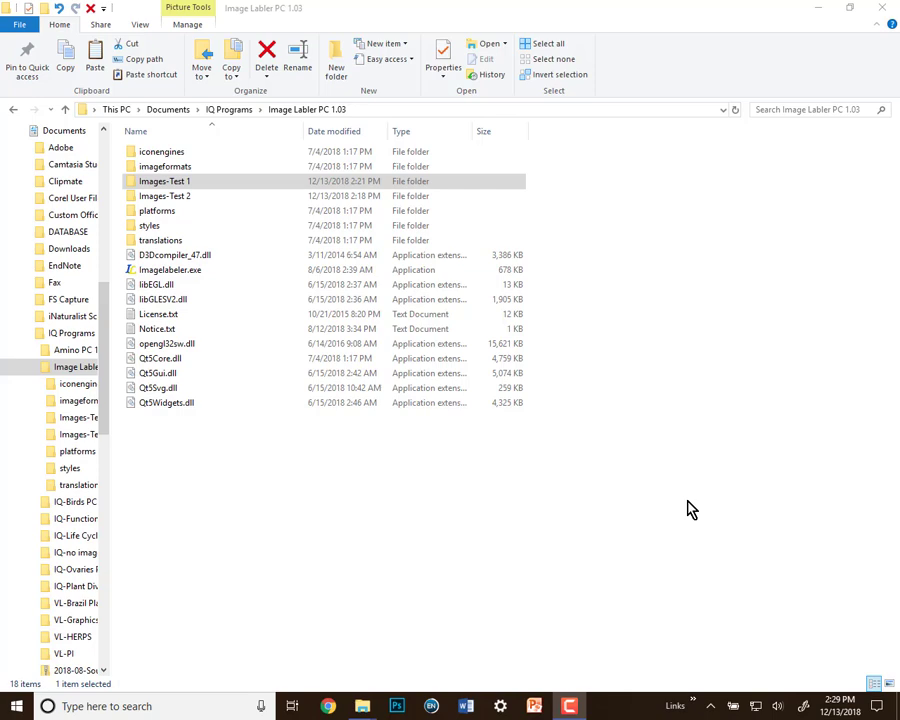
Select the Images-Test 1 folder inside the Image Labler PC 1.03 folder.
{"action": "left_click", "coordinate": [190, 183]}
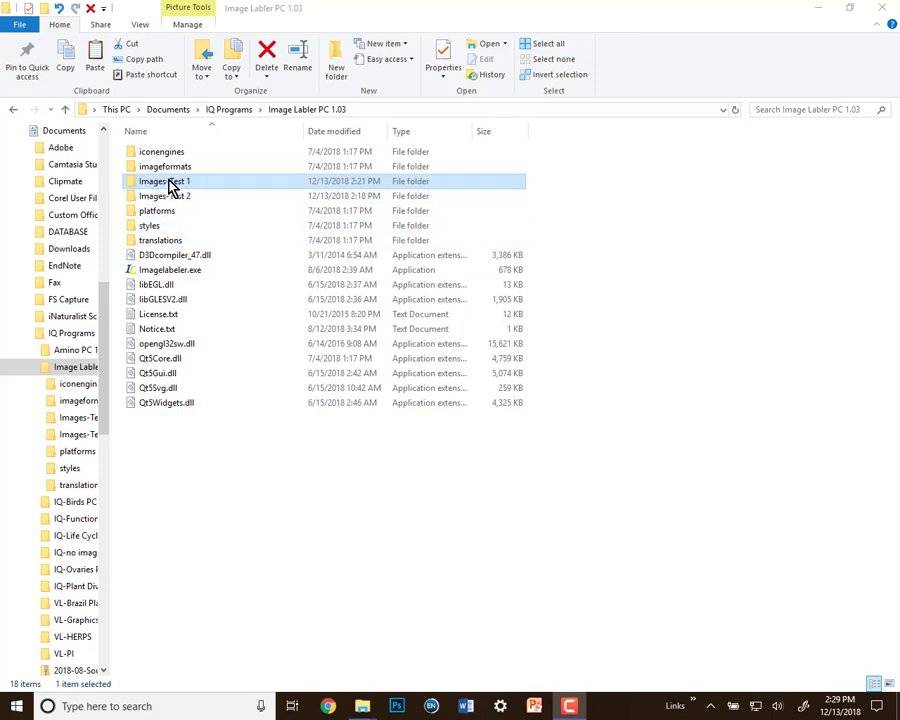
View the 23 face and toy images in Images-Test 1, then go back up and select Imagelabeler.exe.
{"action": "double_click", "coordinate": [189, 184]}
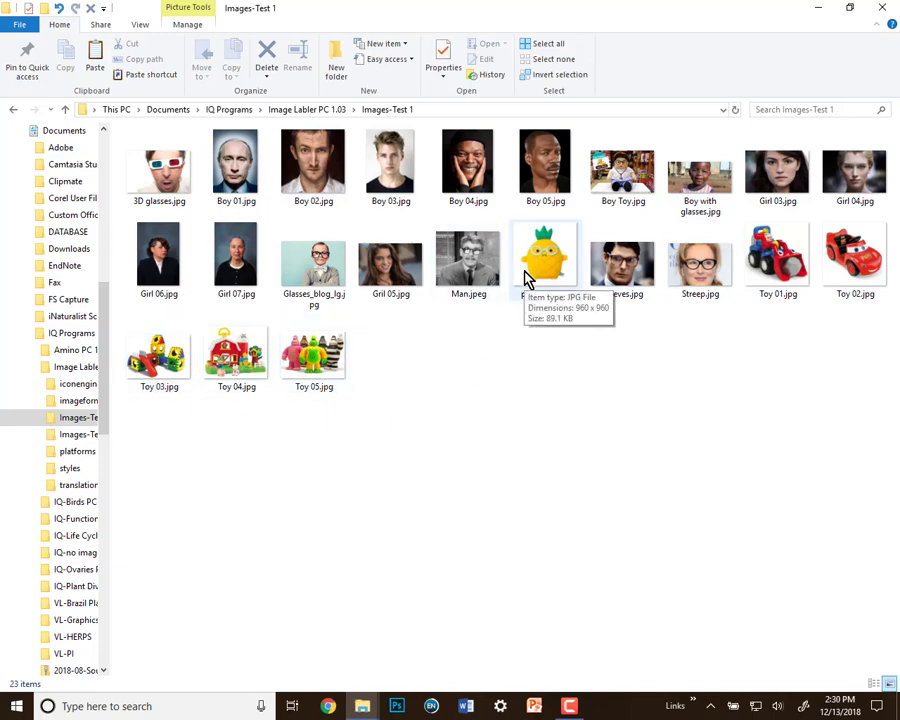
{"action": "left_click", "coordinate": [305, 110]}
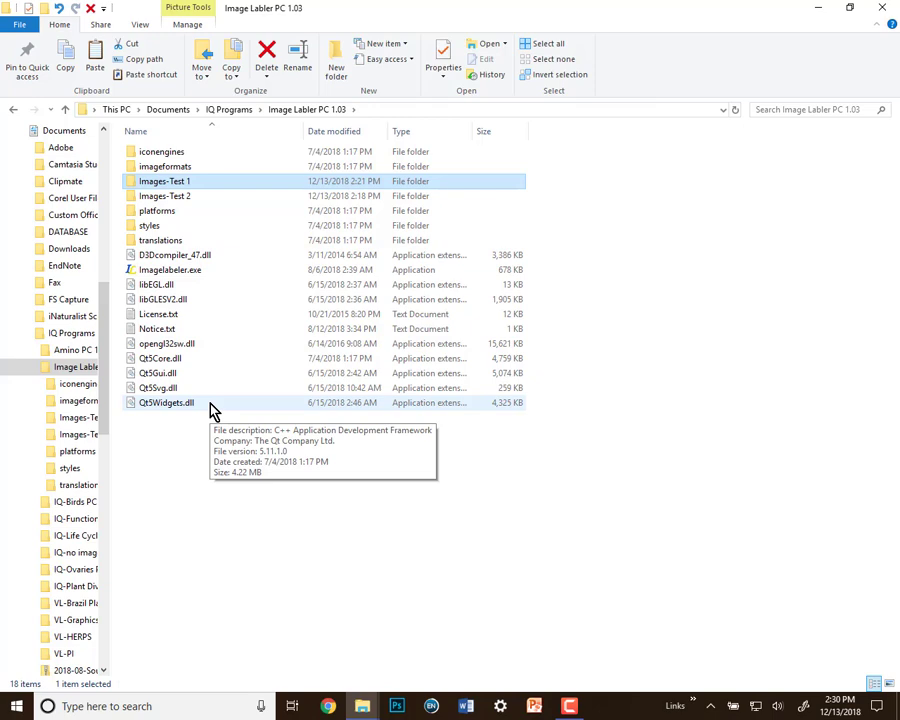
{"action": "left_click", "coordinate": [201, 271]}
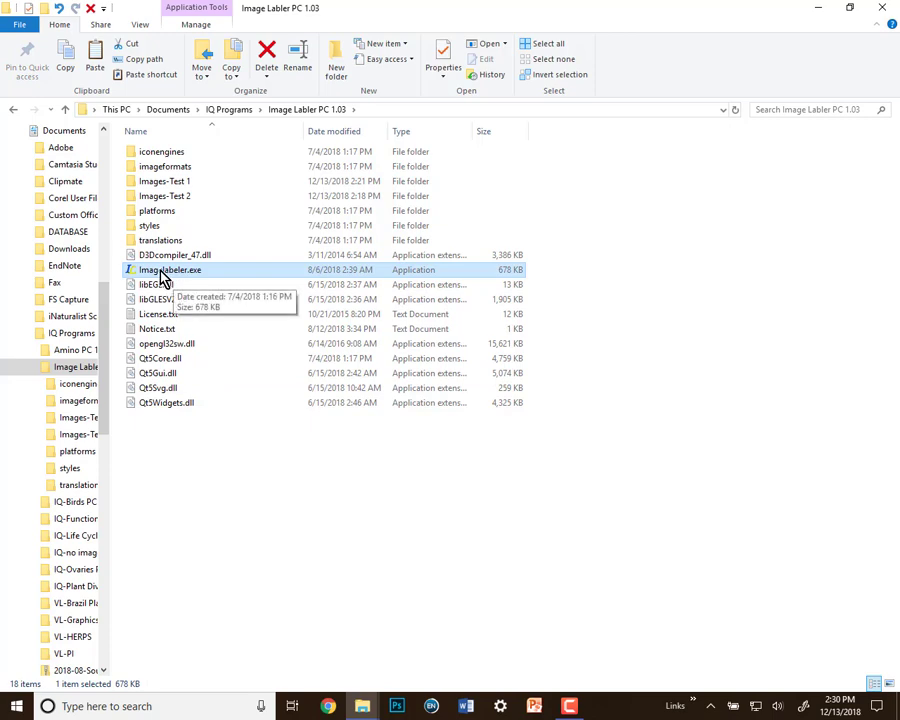
Launch Imagelabeler.exe and choose Images-Test 1 as the folder of 22 pictures to label.
{"action": "double_click", "coordinate": [162, 271]}
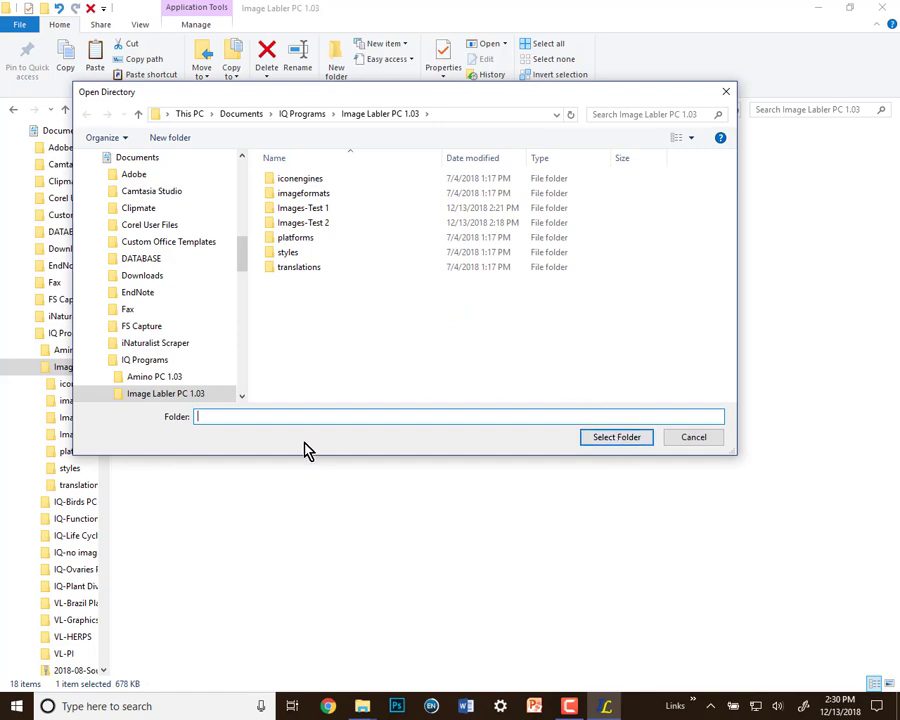
{"action": "left_click", "coordinate": [318, 209]}
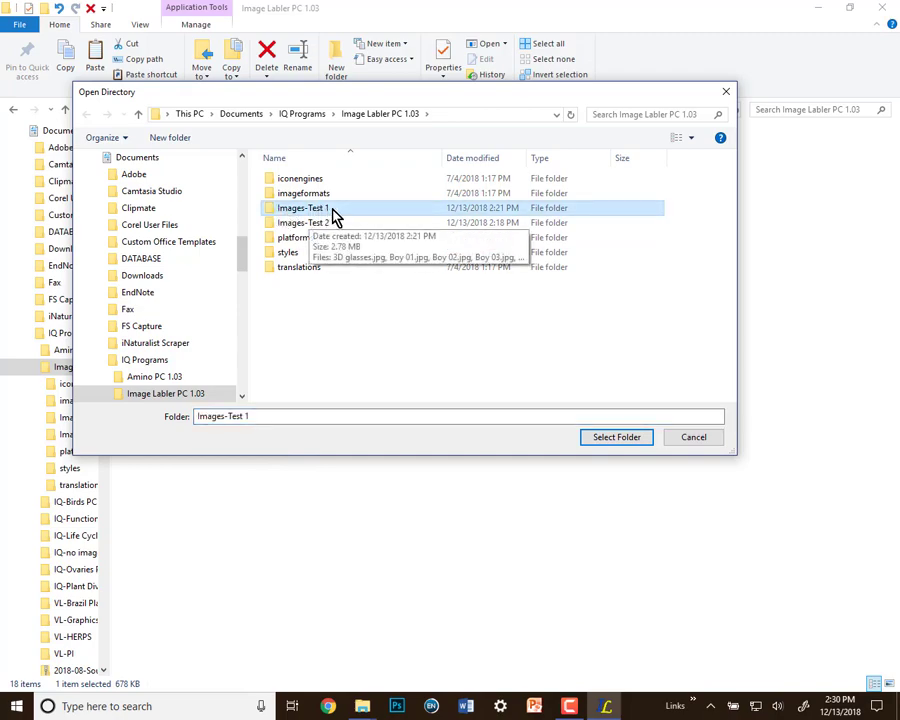
{"action": "left_click", "coordinate": [617, 438]}
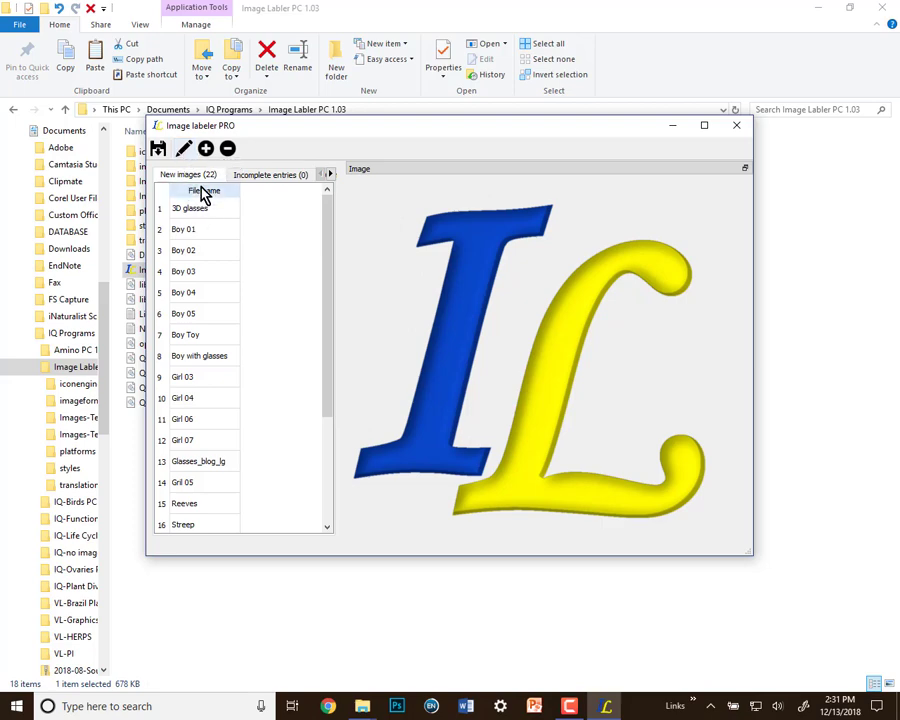
Rename the first column header from 'File name' to 'Image Name'.
{"action": "double_click", "coordinate": [203, 193]}
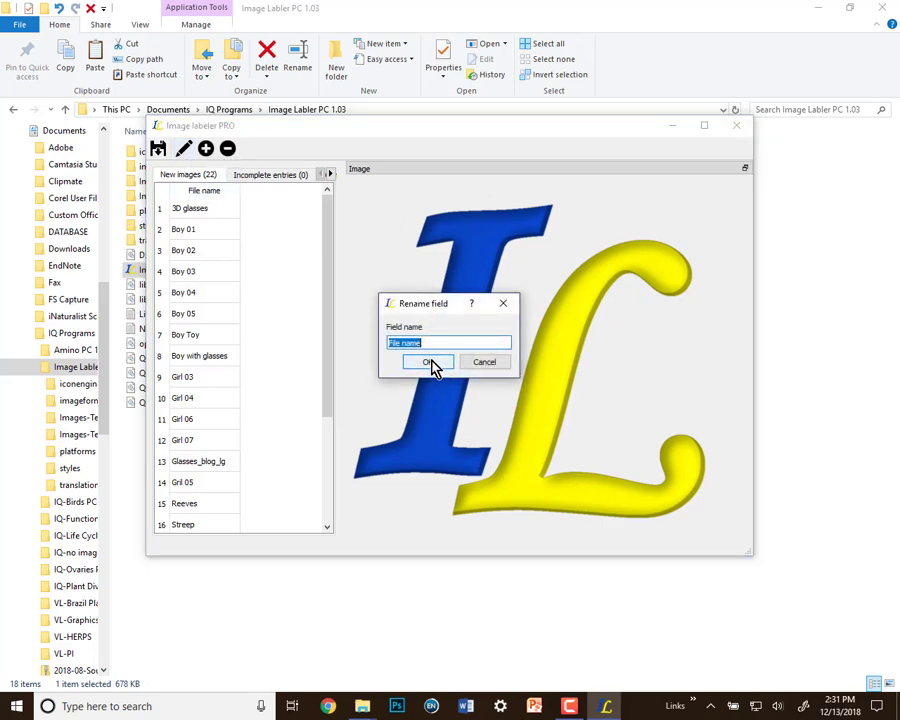
{"action": "type", "text": "Image Name"}
{"action": "left_click", "coordinate": [429, 363]}
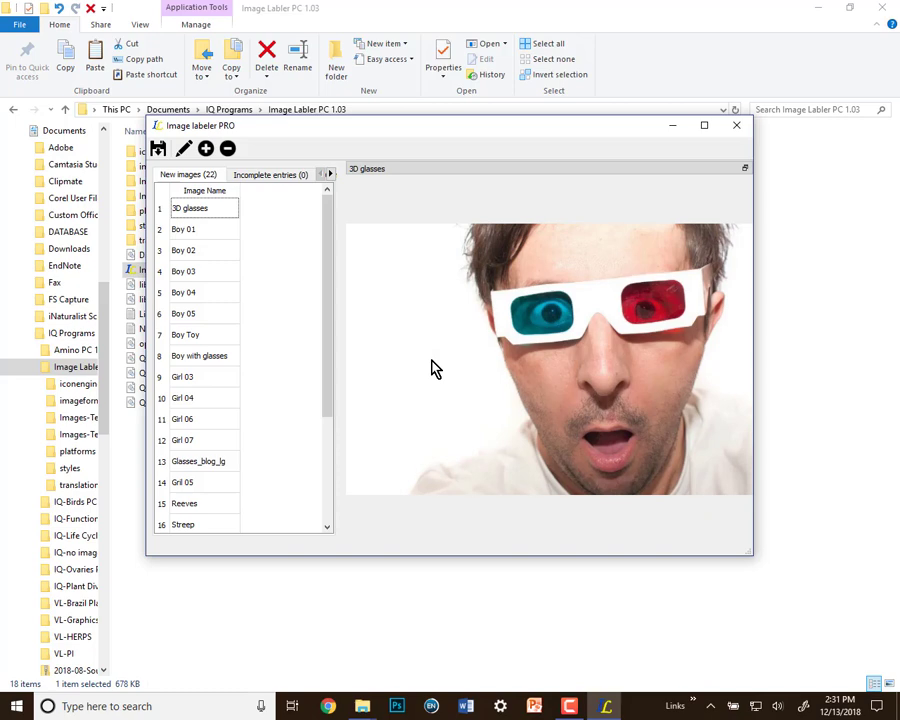
Add 'sex' and 'glasses' label columns, with glasses sitting between Image Name and sex.
{"action": "left_click", "coordinate": [205, 149]}
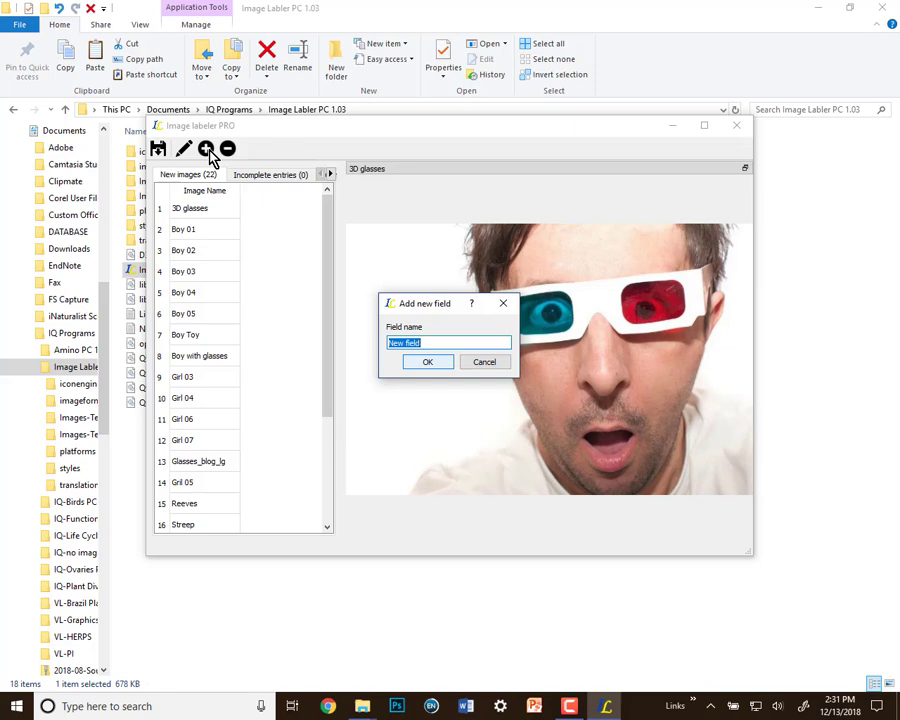
{"action": "type", "text": "sex"}
{"action": "key", "text": "Return"}
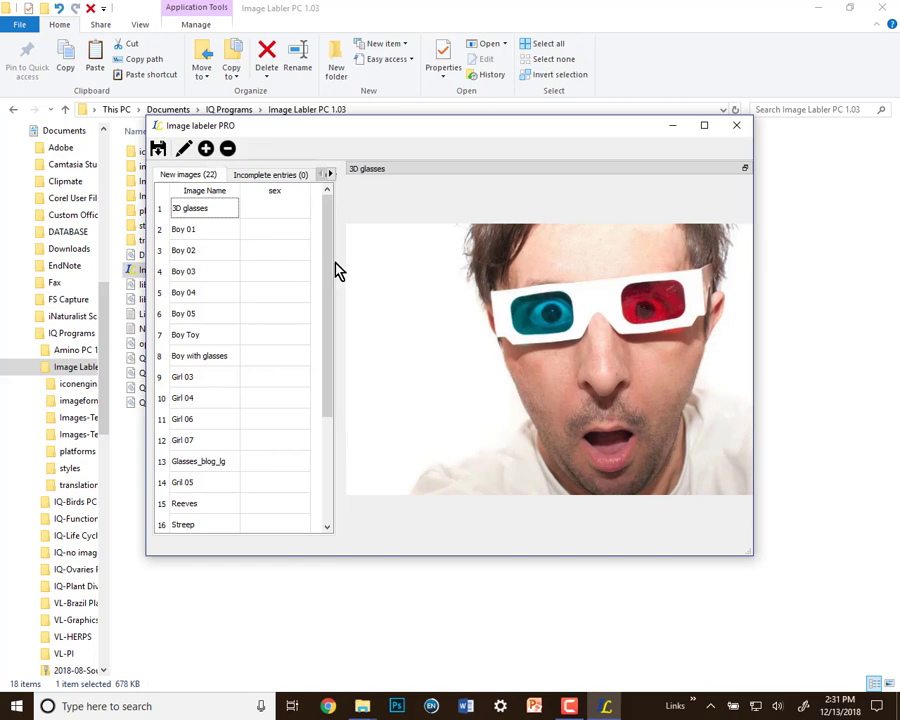
{"action": "left_click", "coordinate": [205, 151]}
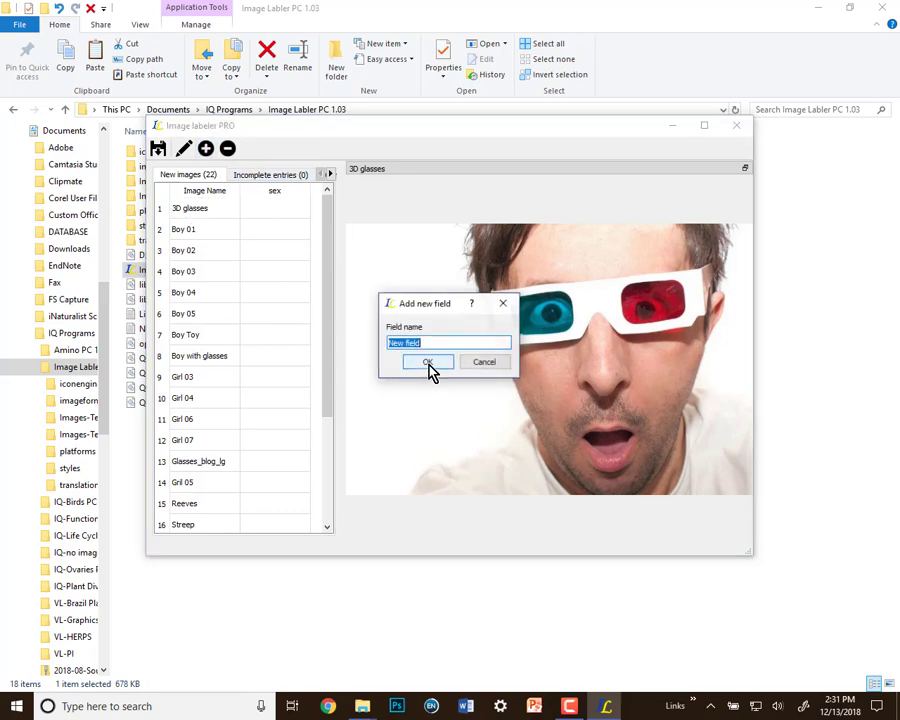
{"action": "type", "text": "glasses"}
{"action": "key", "text": "Return"}
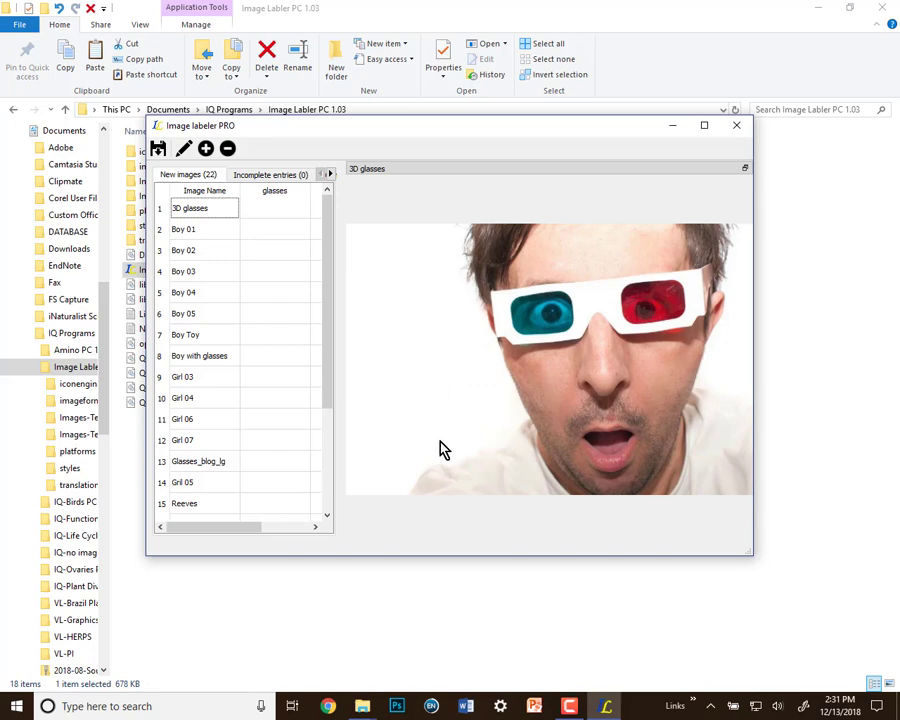
{"action": "left_click_drag", "start_coordinate": [249, 528], "coordinate": [309, 531]}
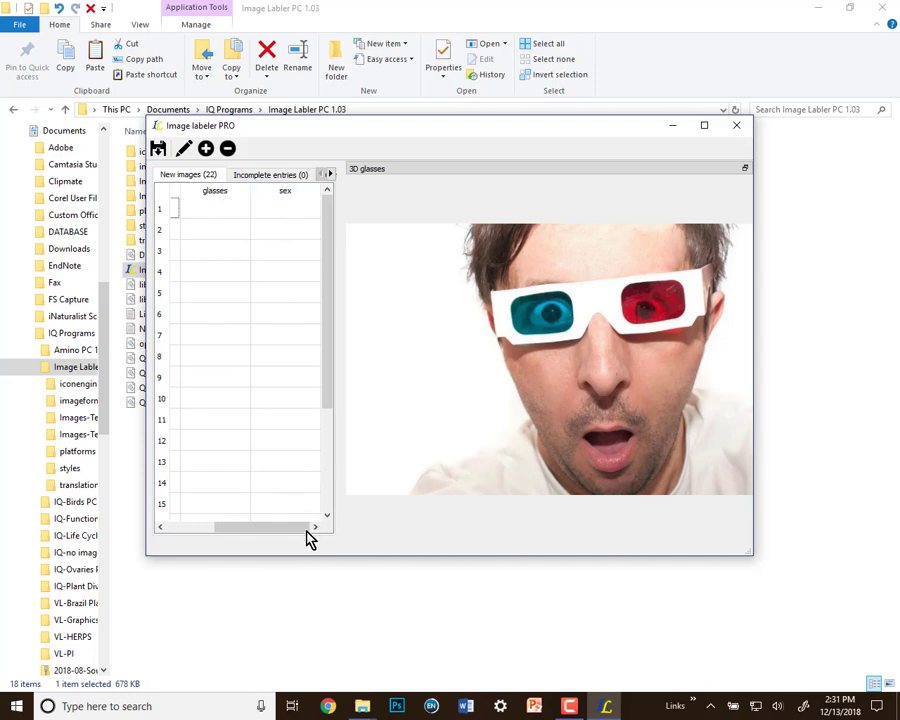
{"action": "left_click_drag", "start_coordinate": [270, 538], "coordinate": [238, 534]}
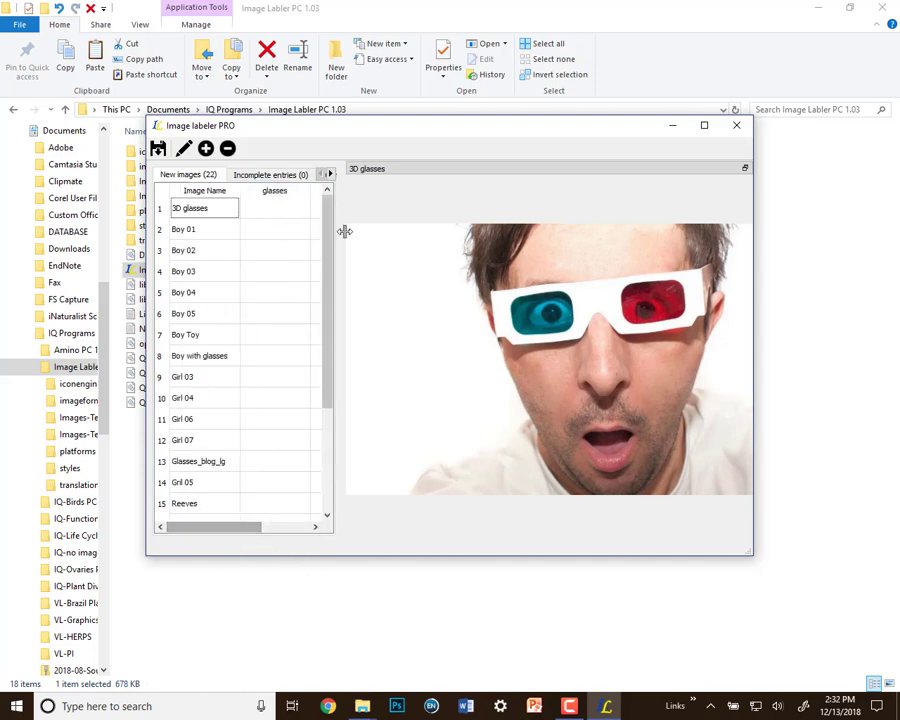
Label 3D glasses as glasses/male and Boy 01 as no glasses/male.
{"action": "left_click", "coordinate": [212, 215]}
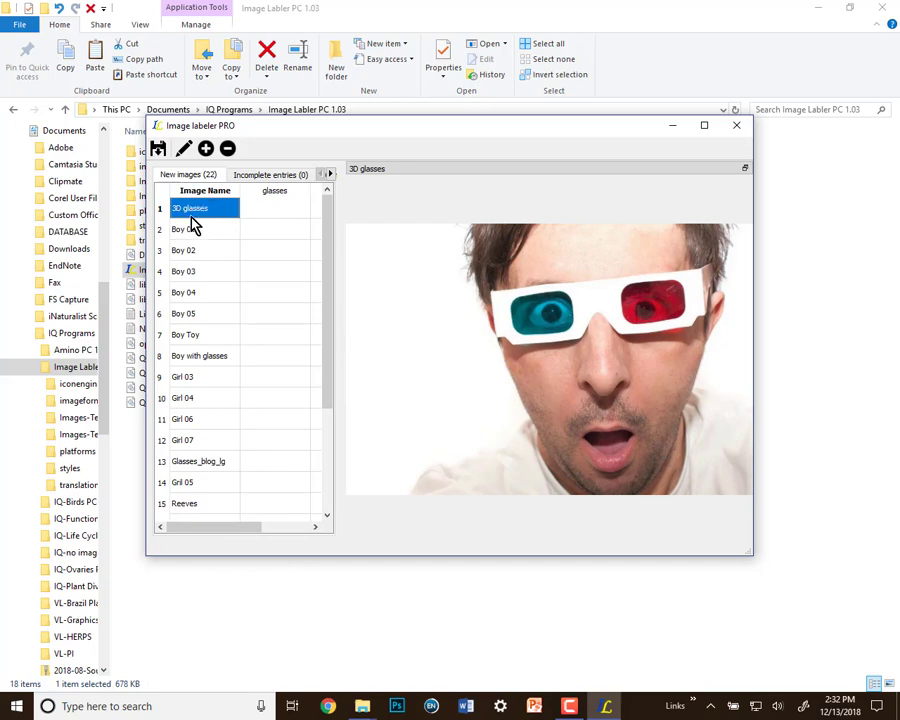
{"action": "key", "text": "Tab"}
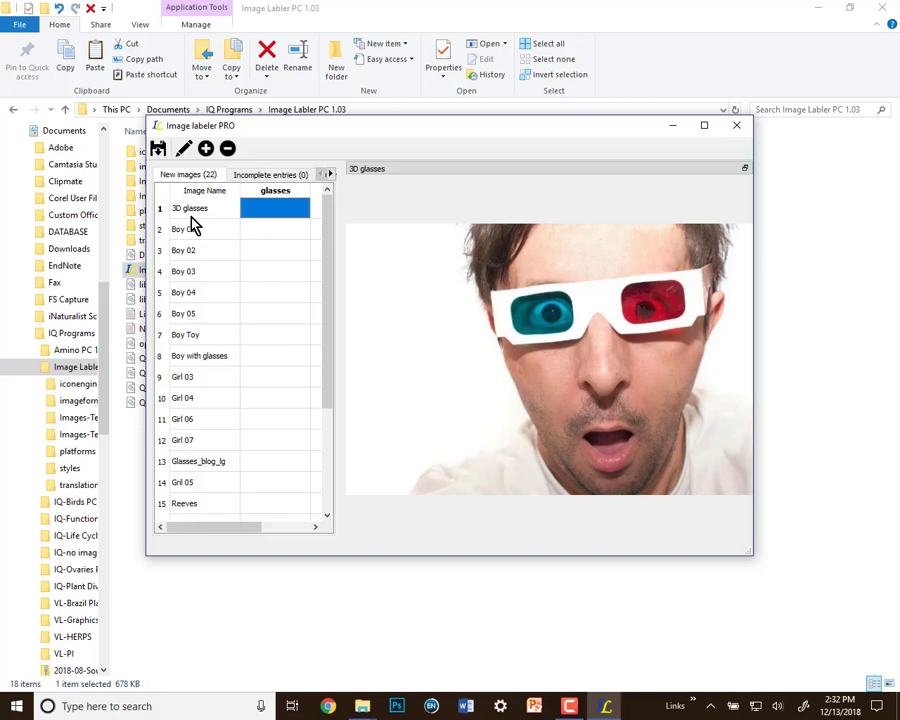
{"action": "type", "text": "glasses"}
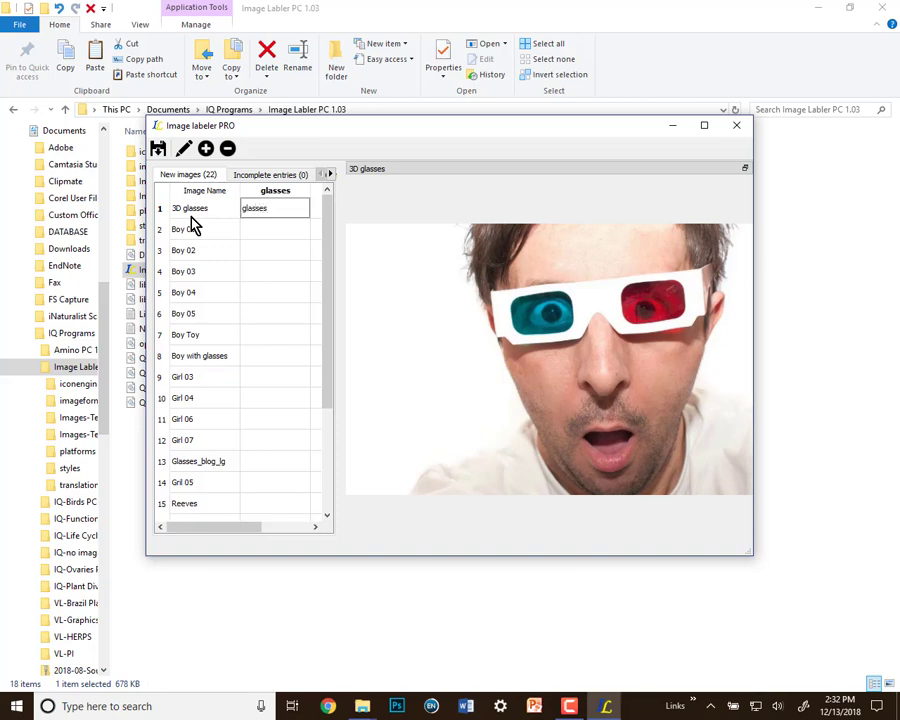
{"action": "key", "text": "Tab"}
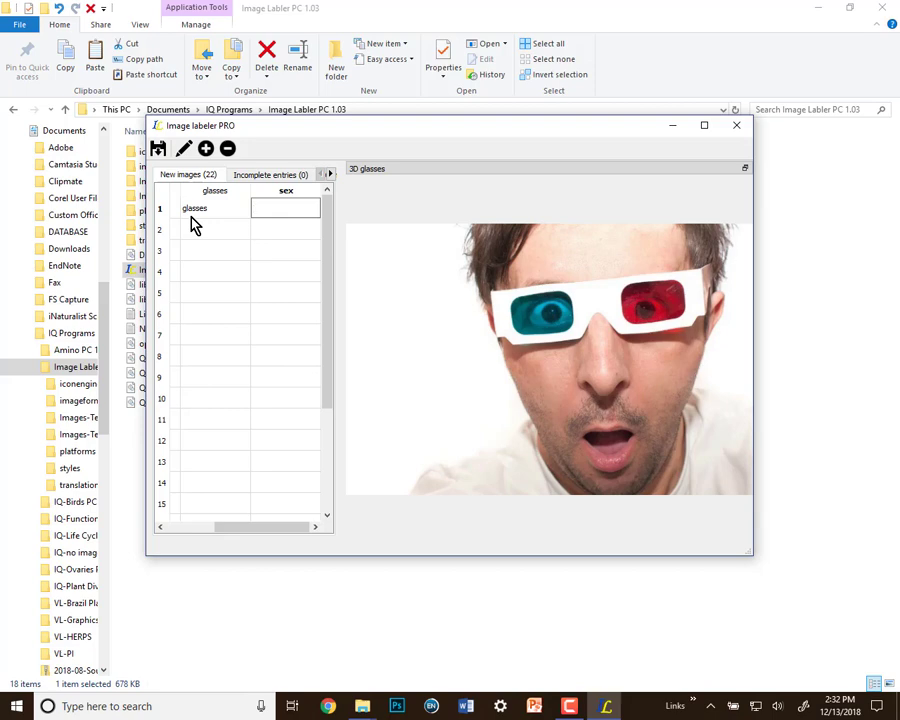
{"action": "type", "text": "male"}
{"action": "key", "text": "Tab"}
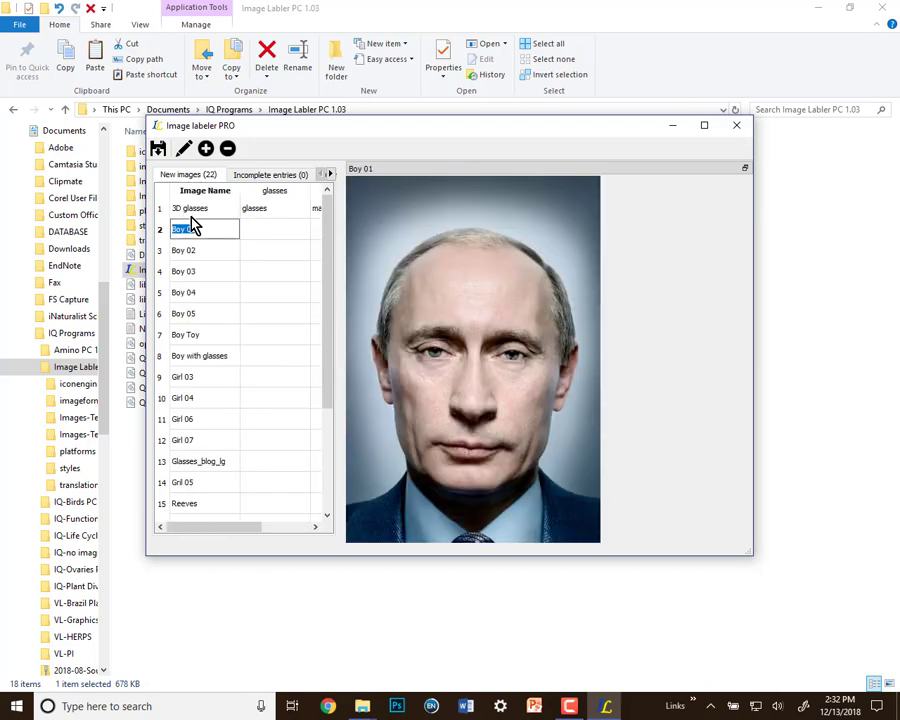
{"action": "key", "text": "Tab"}
{"action": "type", "text": "no glasses"}
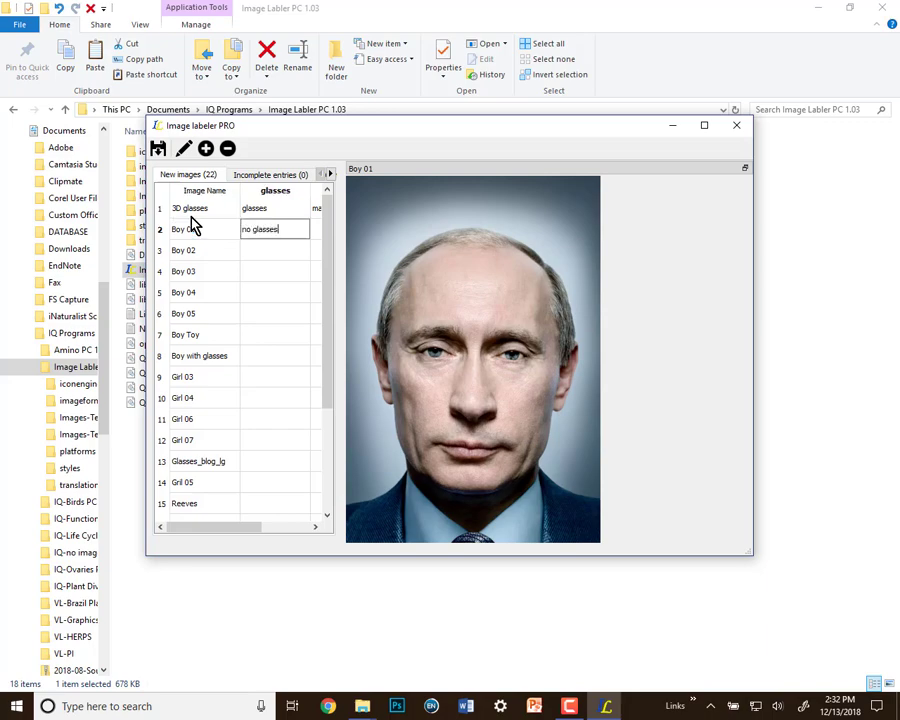
{"action": "key", "text": "Tab"}
{"action": "type", "text": "male"}
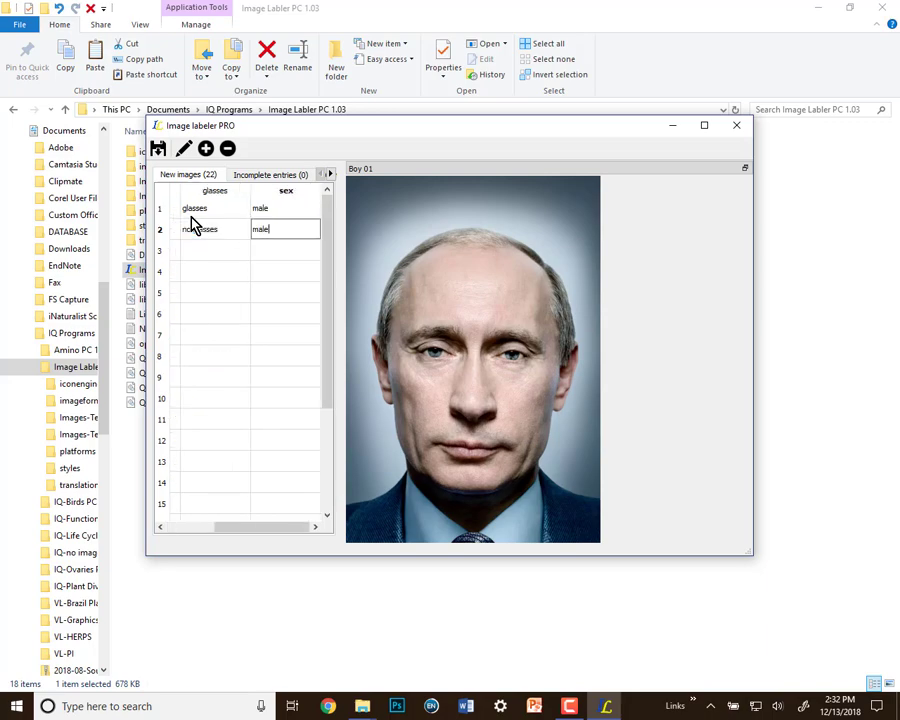
{"action": "key", "text": "Tab"}
{"action": "key", "text": "Tab"}
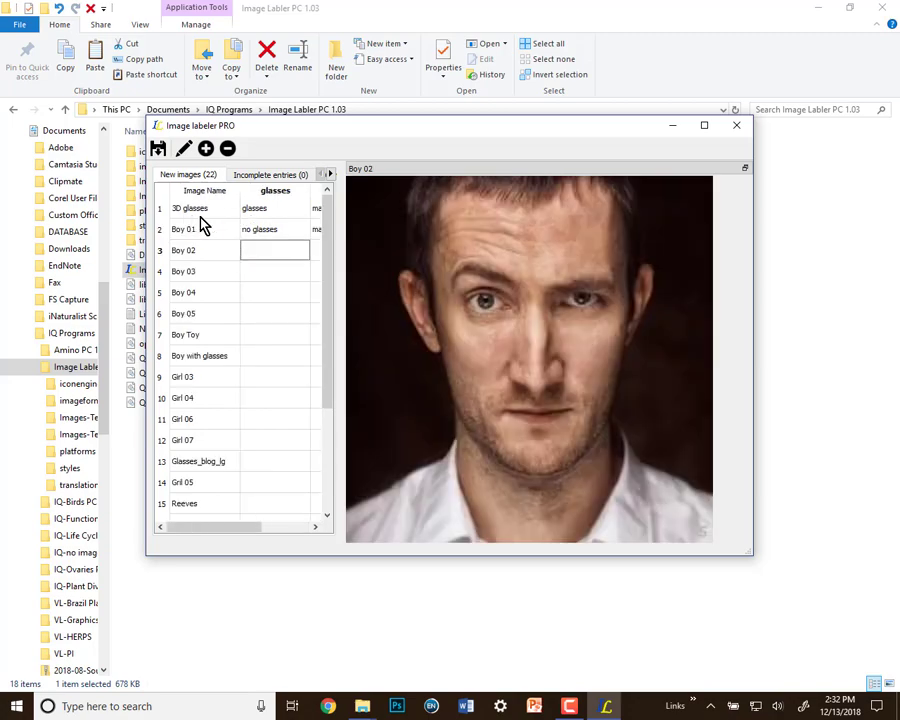
Enter 'no glasses' for Boy 02 and copy that text for reuse.
{"action": "type", "text": "not"}
{"action": "key", "text": "BackSpace"}
{"action": "key", "text": "BackSpace"}
{"action": "type", "text": "glasses"}
{"action": "left_click_drag", "start_coordinate": [284, 251], "coordinate": [225, 253]}
{"action": "key", "text": "ctrl+c"}
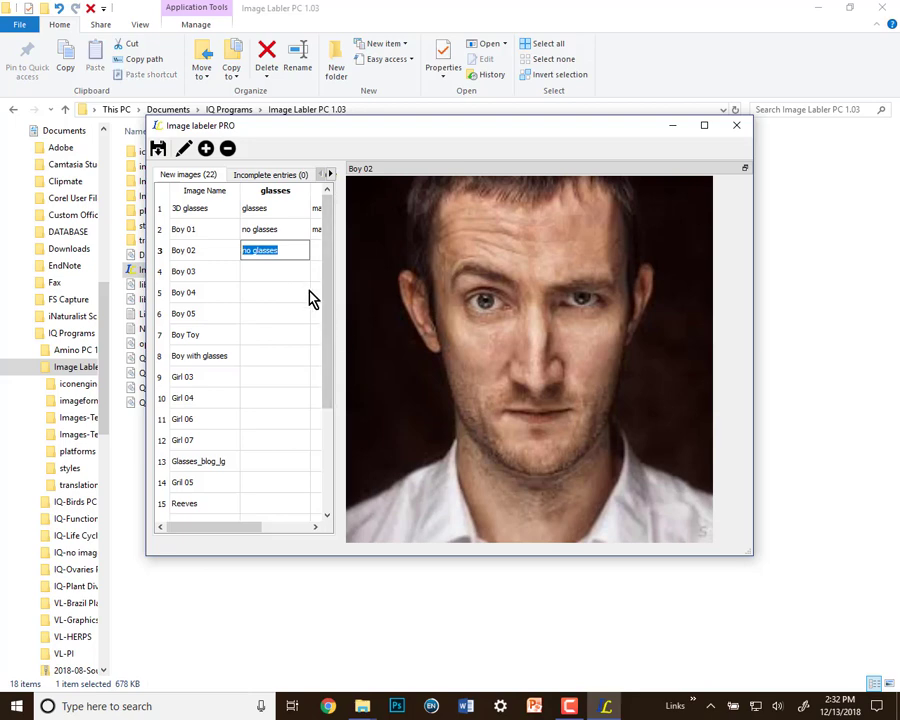
{"action": "left_click", "coordinate": [290, 247]}
{"action": "left_click", "coordinate": [253, 250]}
{"action": "double_click", "coordinate": [277, 250]}
{"action": "left_click_drag", "start_coordinate": [283, 249], "coordinate": [243, 249]}
Copy the 'no glasses' text and set Boy 02's sex to male.
{"action": "right_click", "coordinate": [270, 250]}
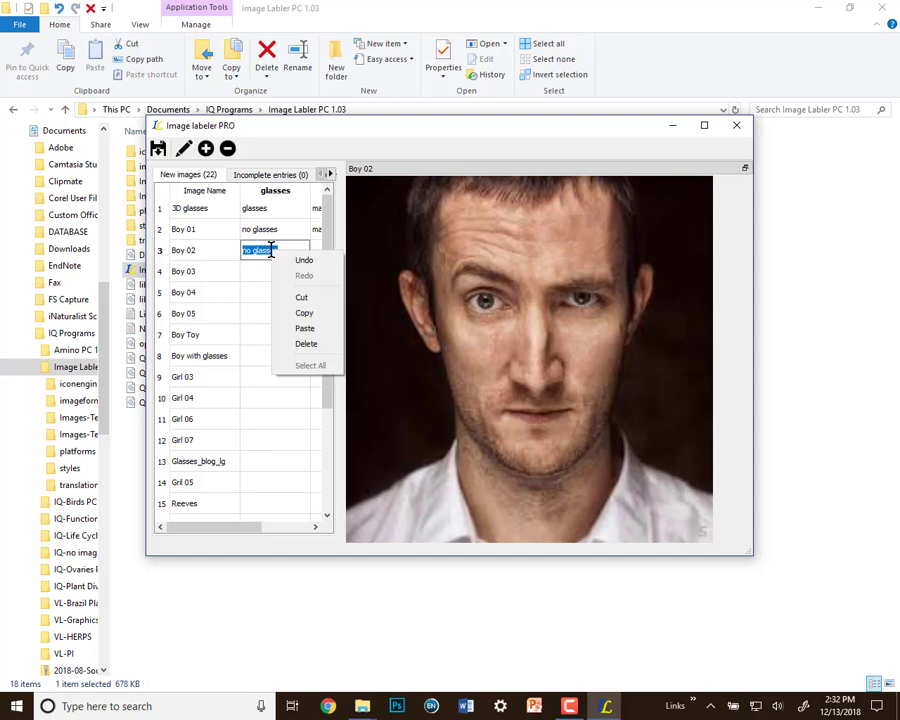
{"action": "left_click", "coordinate": [306, 311]}
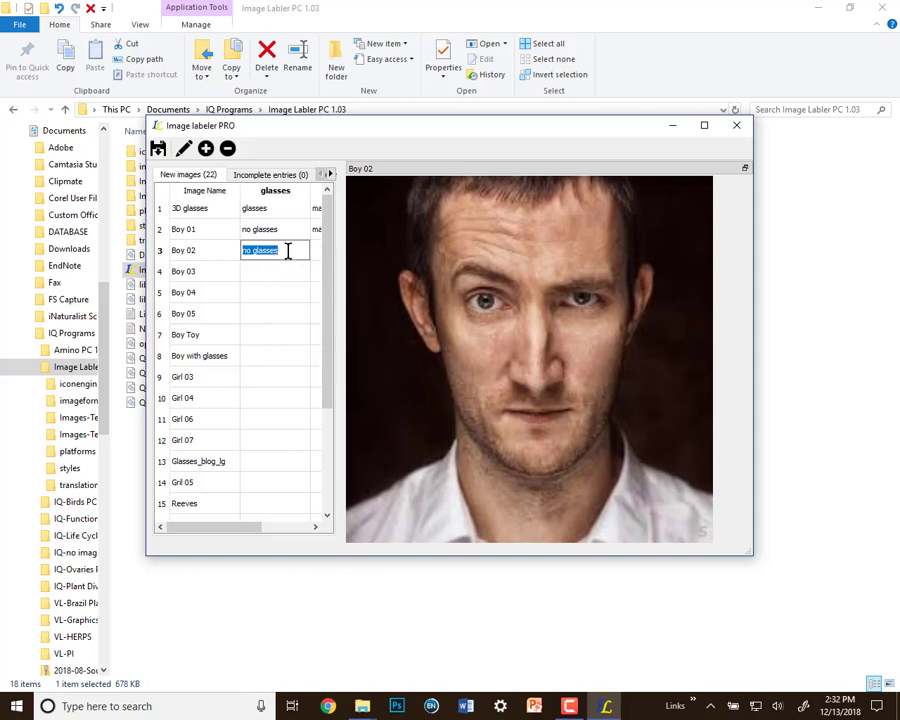
{"action": "left_click", "coordinate": [288, 251]}
{"action": "key", "text": "Tab"}
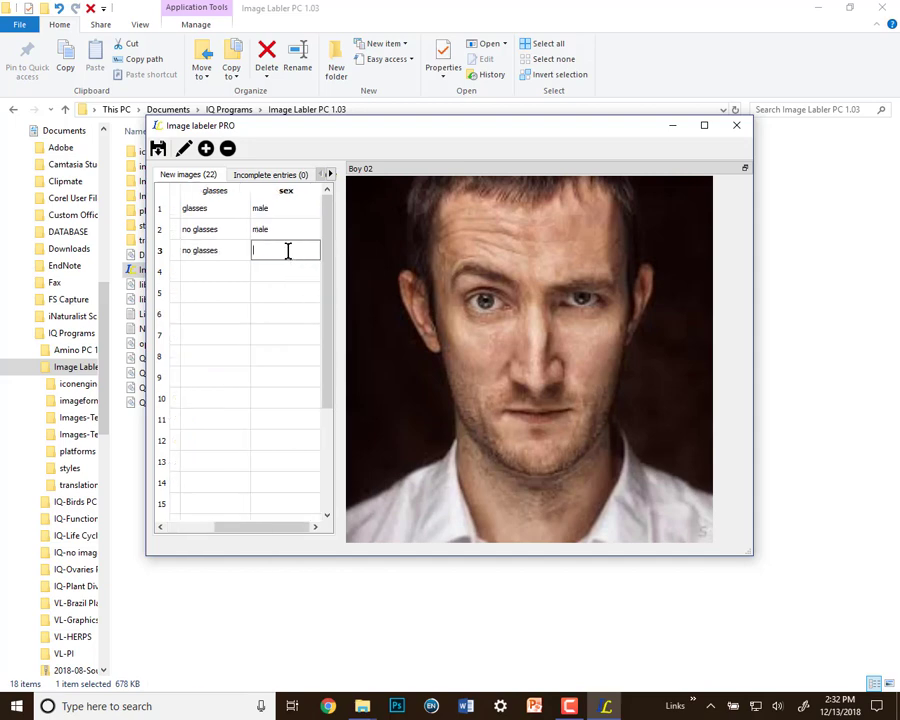
{"action": "key", "text": "ctrl+v"}
{"action": "key", "text": "ctrl+z"}
{"action": "type", "text": "male"}
{"action": "key", "text": "Return"}
Paste 'no glasses' for Boy 03 and Boy 04, marking both male.
{"action": "key", "text": "Tab"}
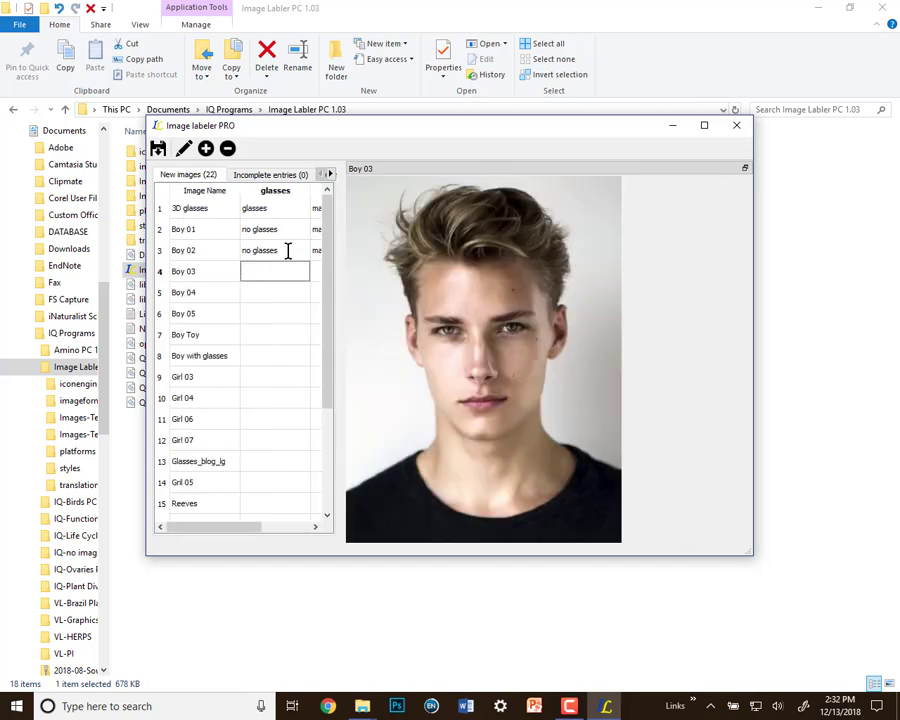
{"action": "key", "text": "ctrl+v"}
{"action": "key", "text": "Tab"}
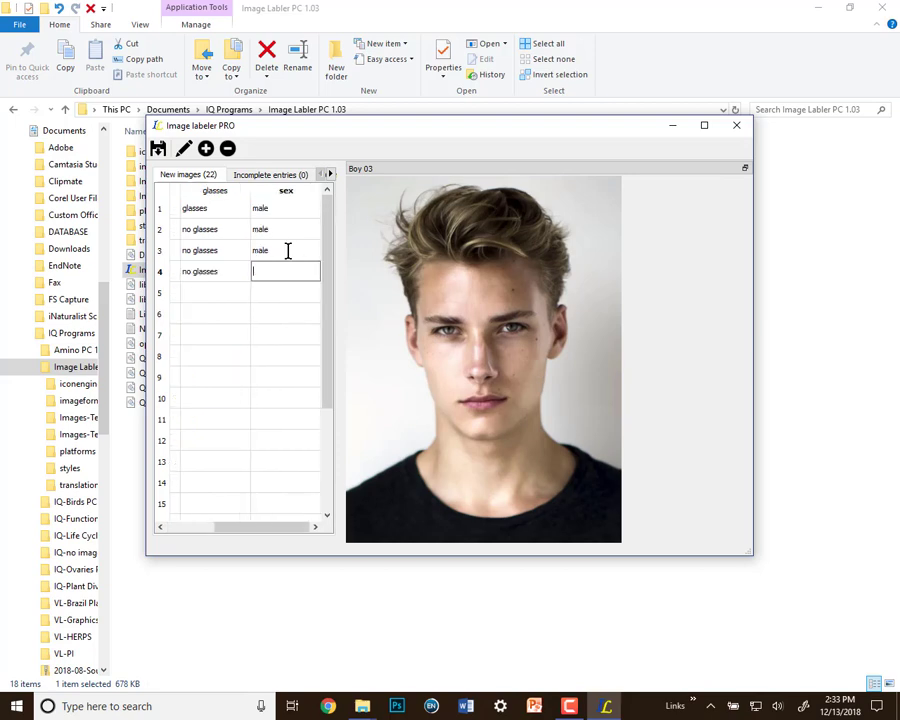
{"action": "type", "text": "male"}
{"action": "key", "text": "Return"}
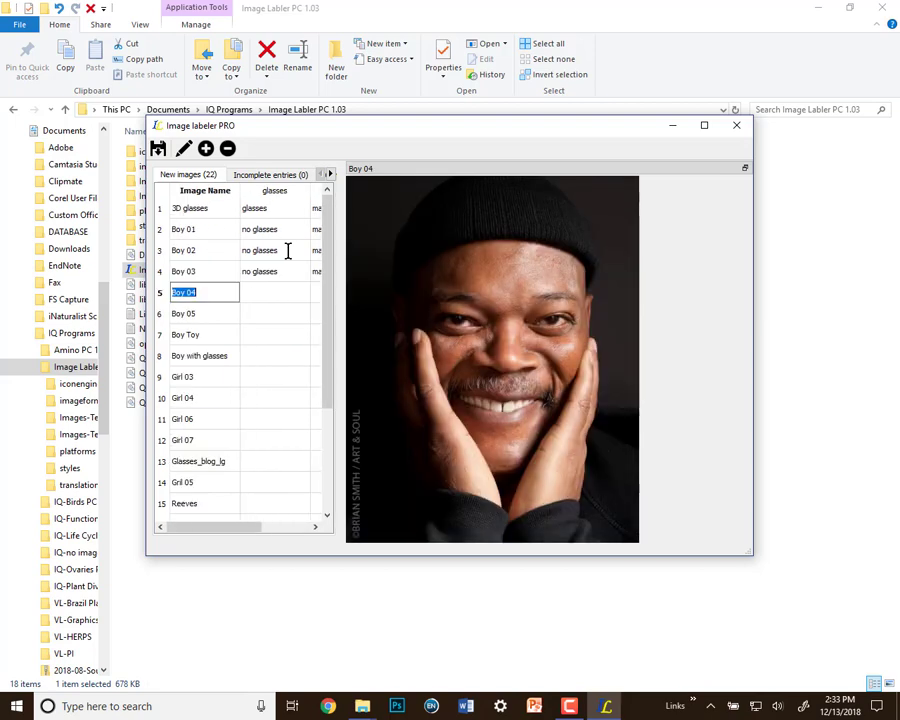
{"action": "key", "text": "Tab"}
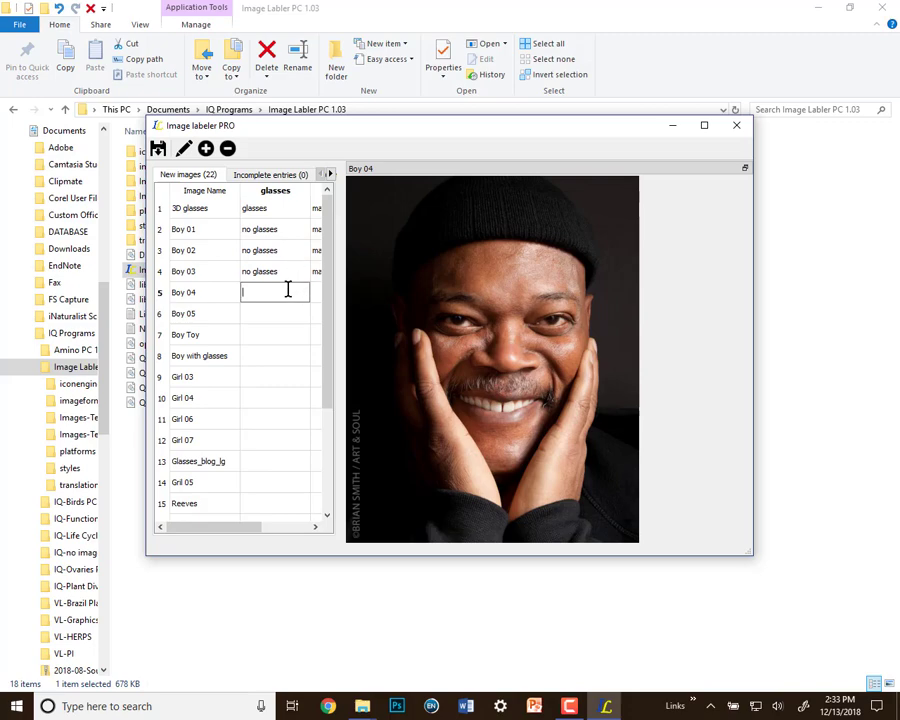
{"action": "right_click", "coordinate": [288, 291]}
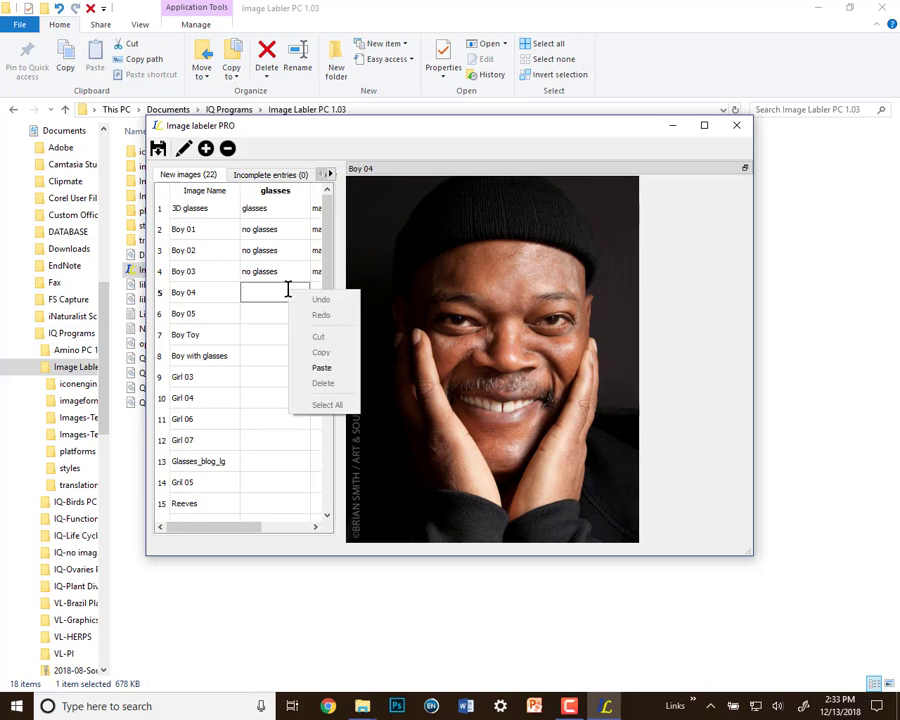
{"action": "left_click", "coordinate": [322, 368]}
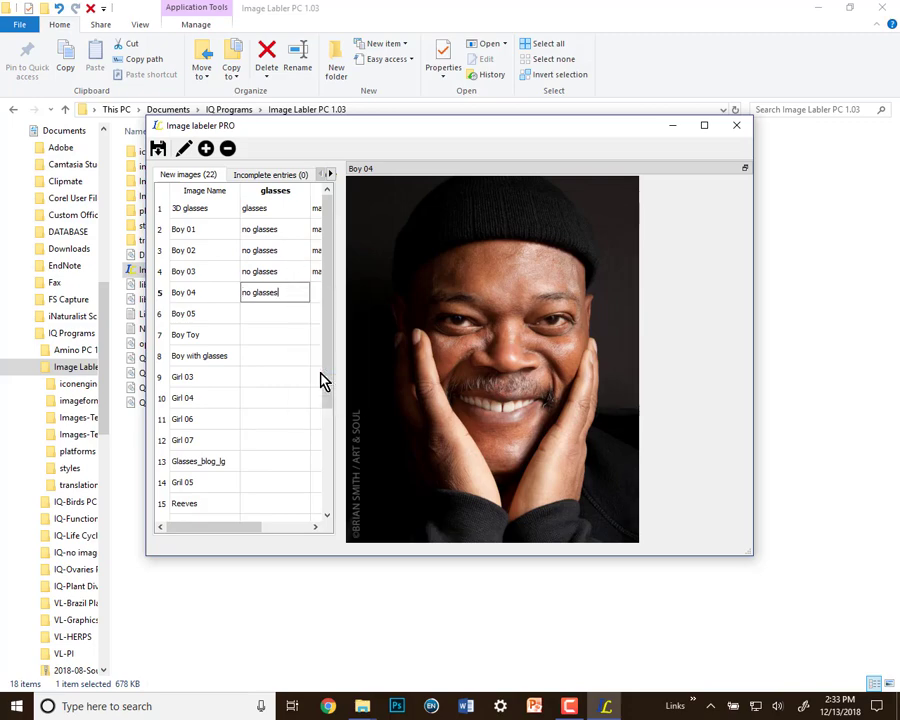
{"action": "left_click", "coordinate": [315, 296]}
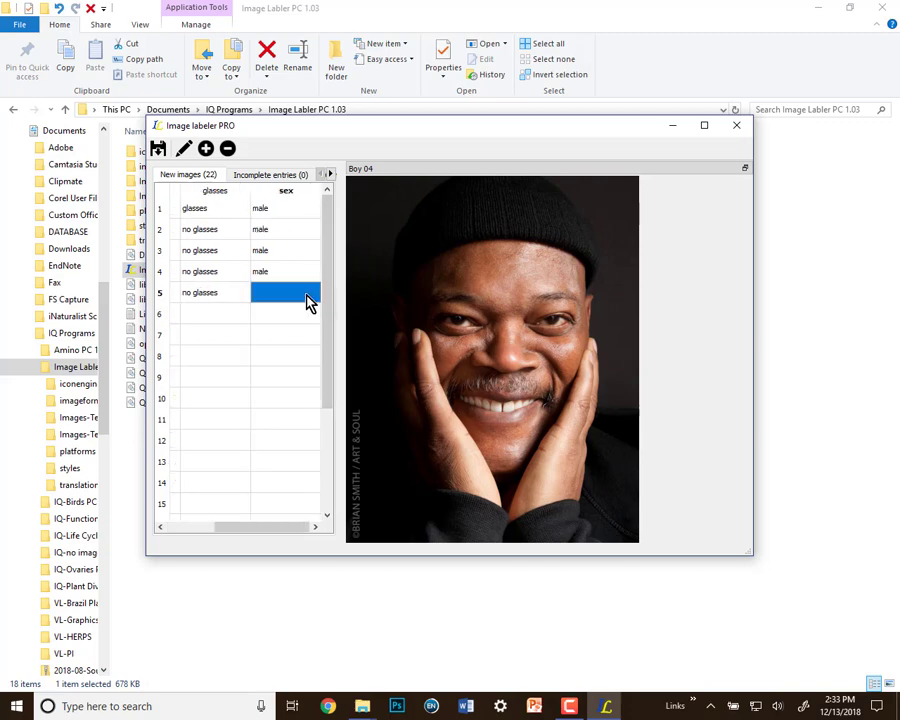
{"action": "double_click", "coordinate": [305, 297]}
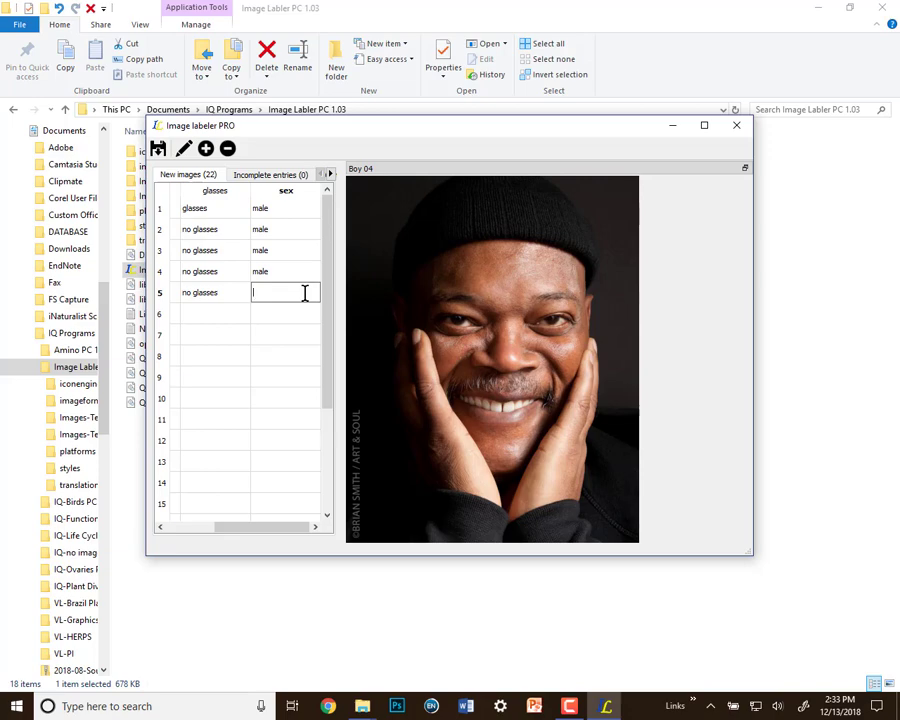
{"action": "type", "text": "male"}
{"action": "key", "text": "Return"}
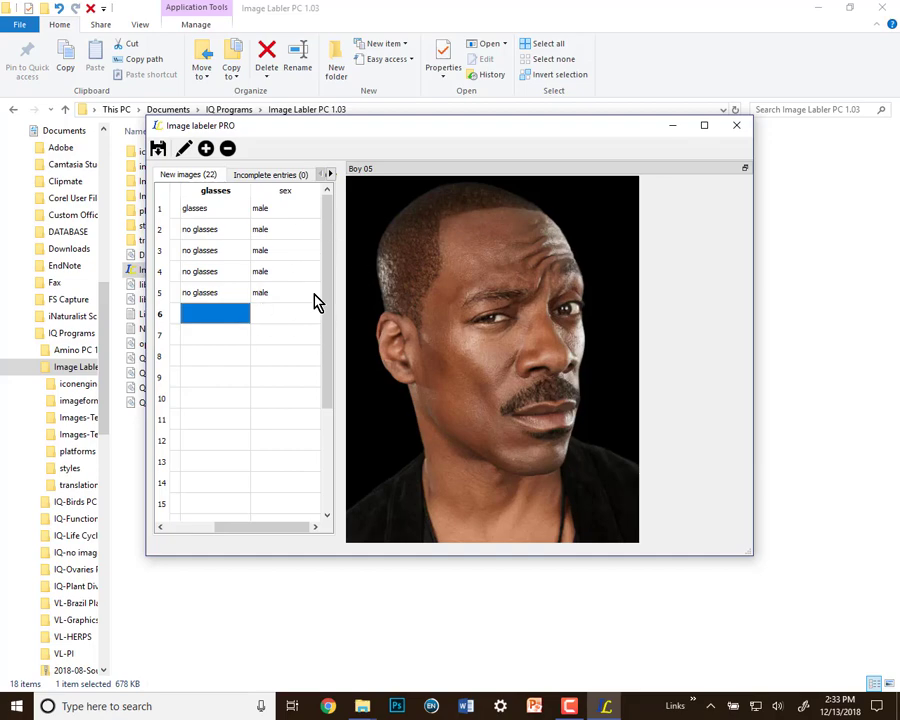
Label Boy 05 as no glasses/male and Boy Toy as glasses/male.
{"action": "type", "text": "no glasses"}
{"action": "key", "text": "Tab"}
{"action": "type", "text": "male"}
{"action": "key", "text": "Return"}
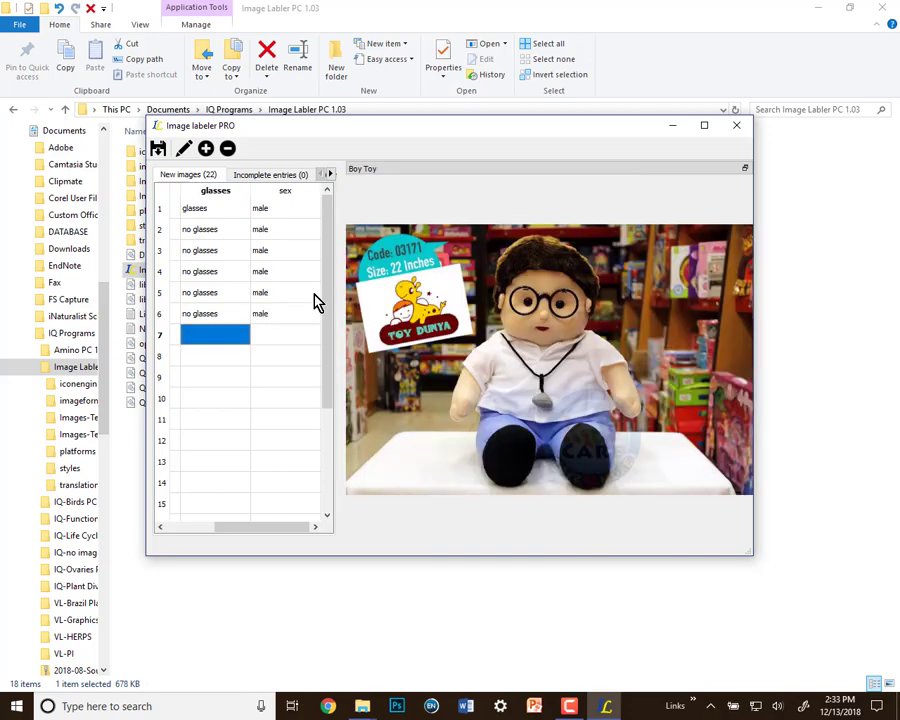
{"action": "type", "text": "glasses"}
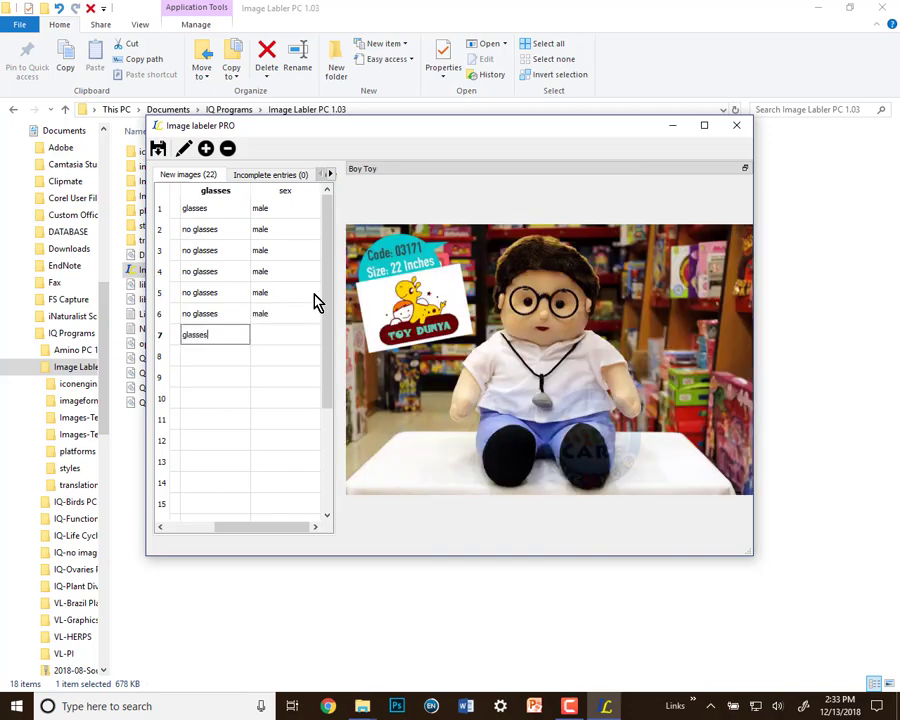
{"action": "key", "text": "Return"}
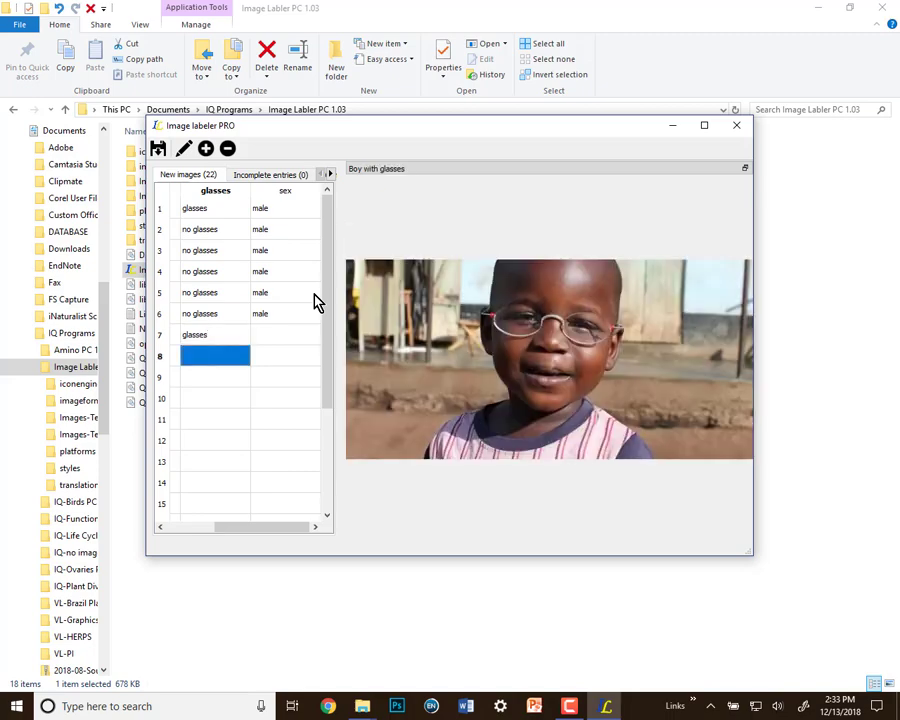
{"action": "key", "text": "Up"}
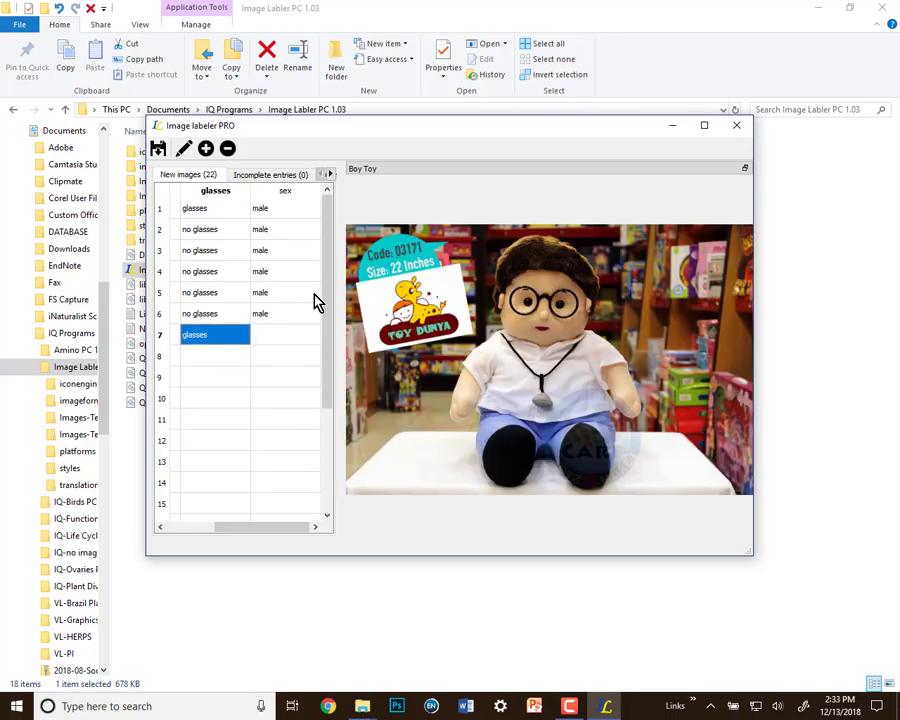
{"action": "key", "text": "Tab"}
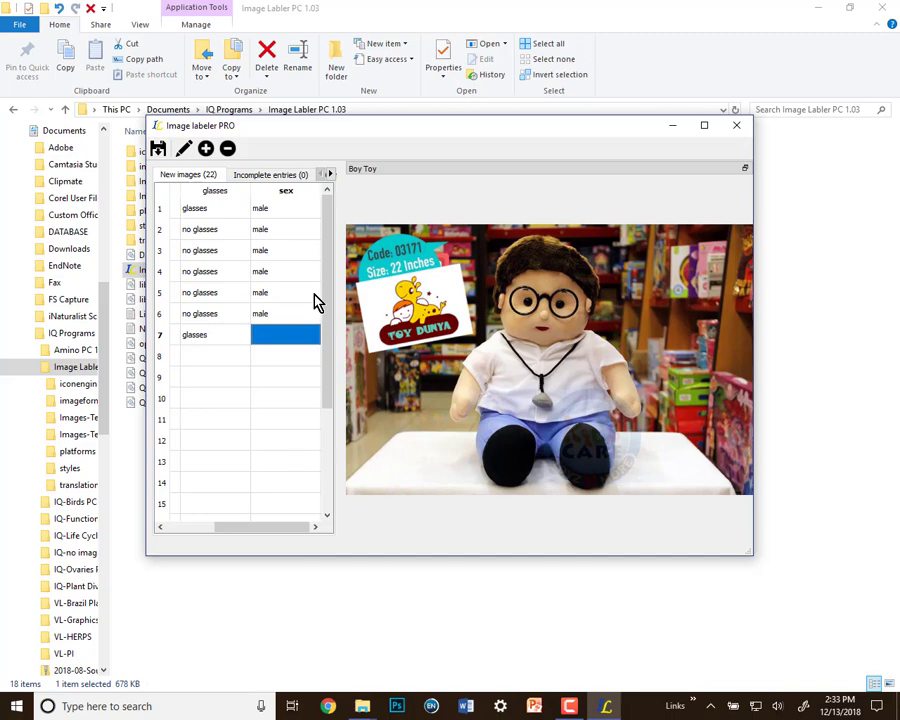
{"action": "type", "text": "male"}
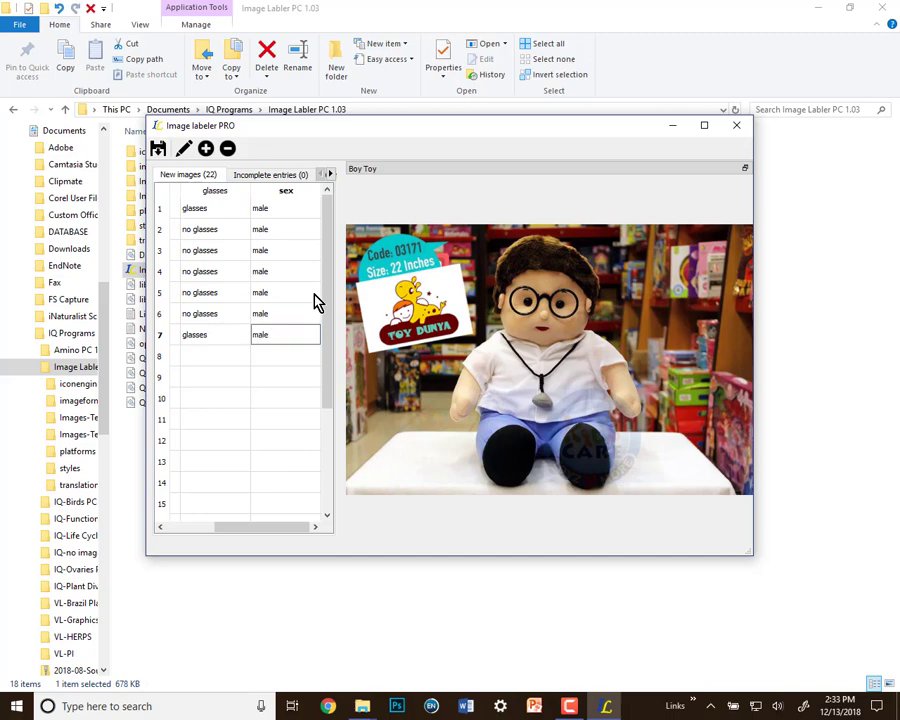
{"action": "key", "text": "Return"}
Label Boy with glasses as glasses/male and Girl 03 as no glasses/female.
{"action": "key", "text": "Tab"}
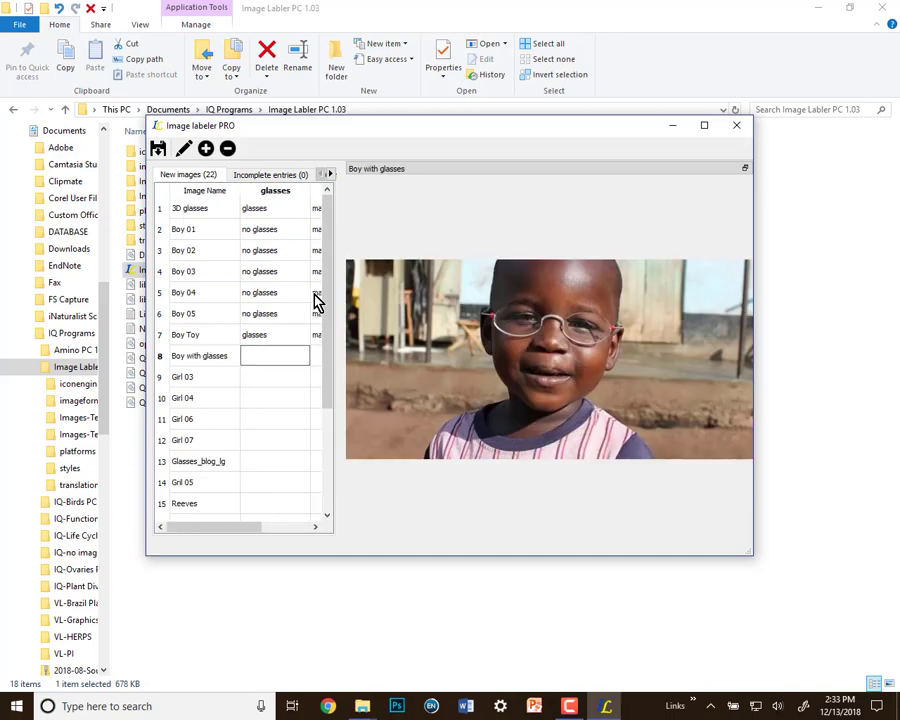
{"action": "type", "text": "glasses"}
{"action": "key", "text": "Tab"}
{"action": "type", "text": "male"}
{"action": "key", "text": "Tab"}
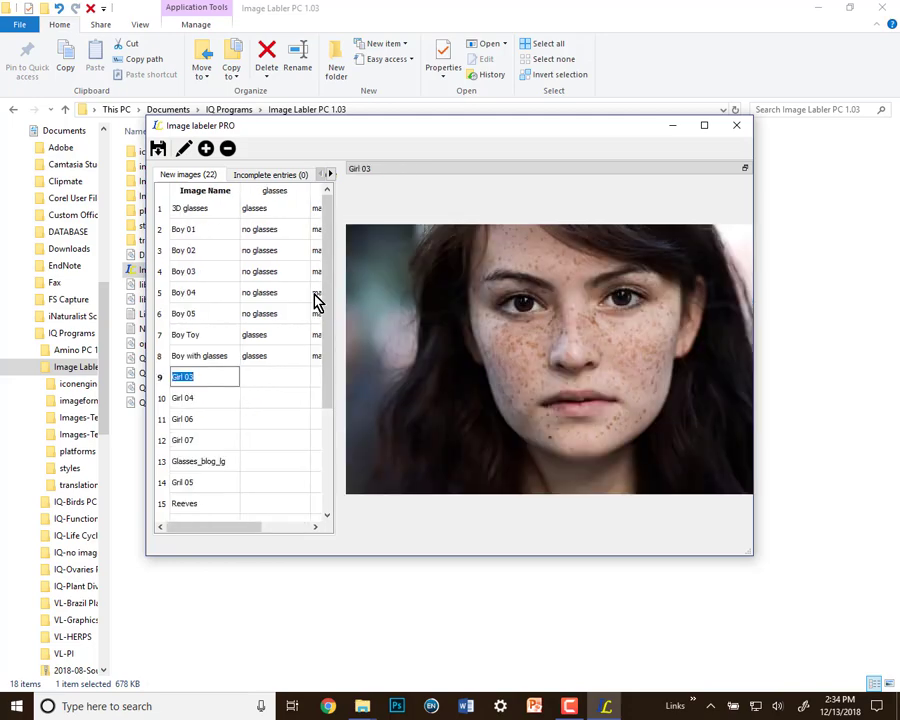
{"action": "key", "text": "Tab"}
{"action": "type", "text": "no glasses"}
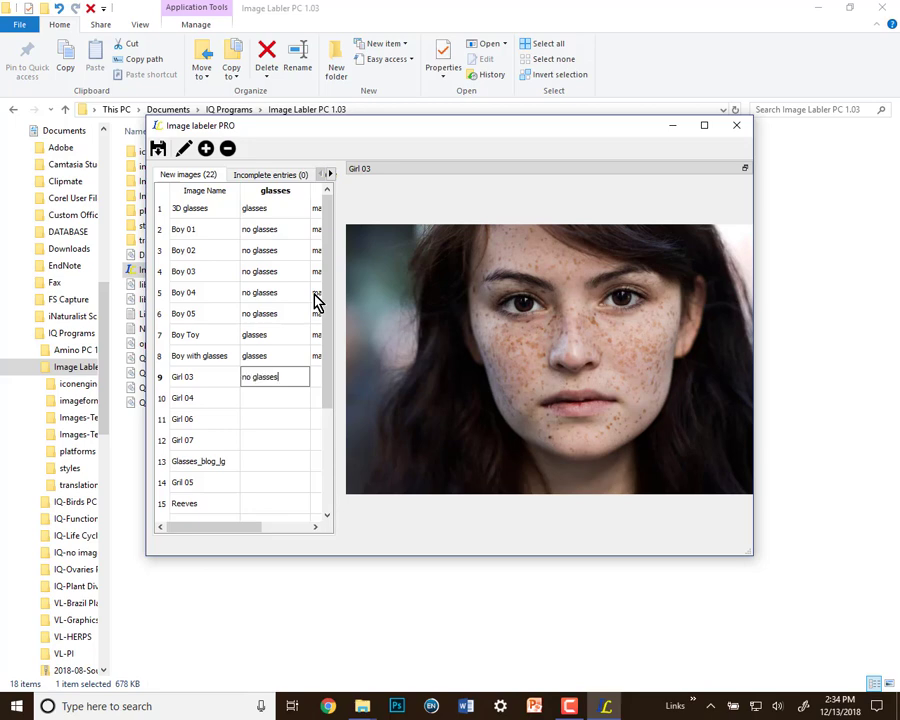
{"action": "key", "text": "Tab"}
{"action": "type", "text": "f"}
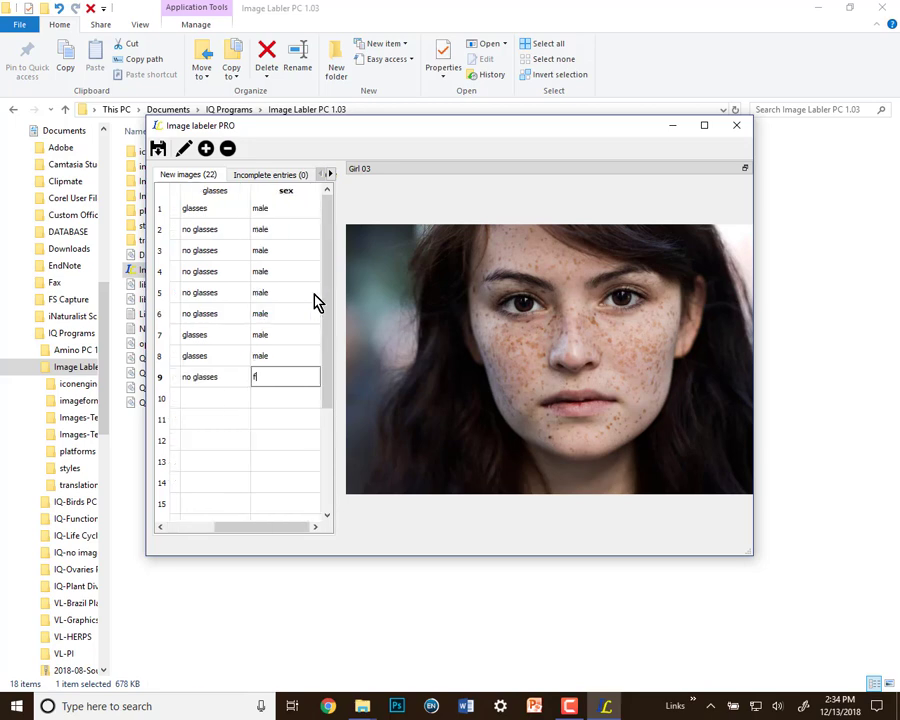
{"action": "type", "text": "emale"}
Mark Girl 04, Girl 06 and Girl 07 female, correcting Glasses_blog_lg to male.
{"action": "key", "text": "Return"}
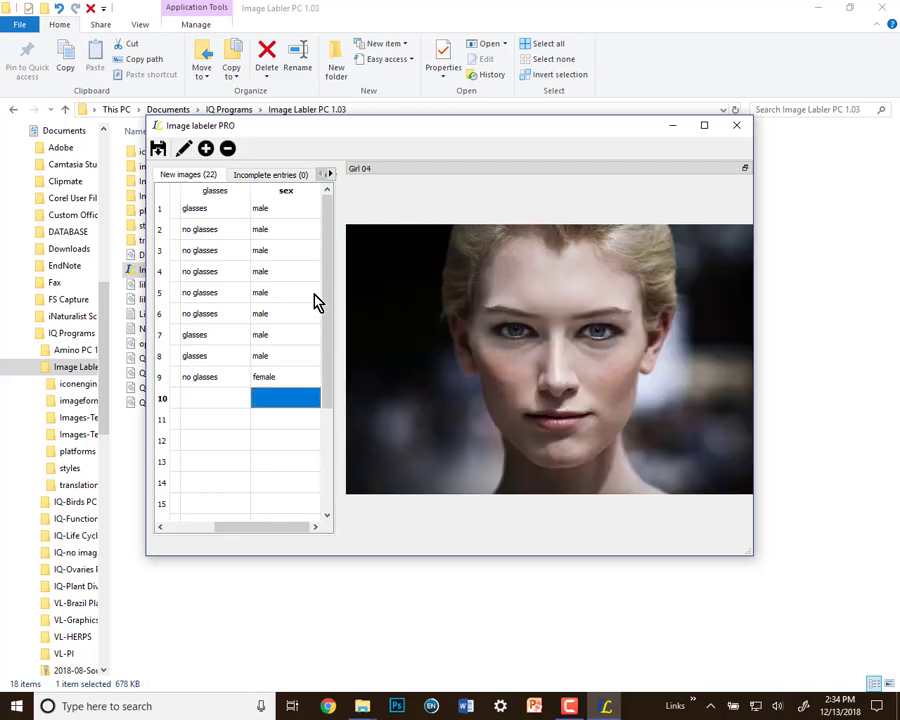
{"action": "type", "text": "femal"}
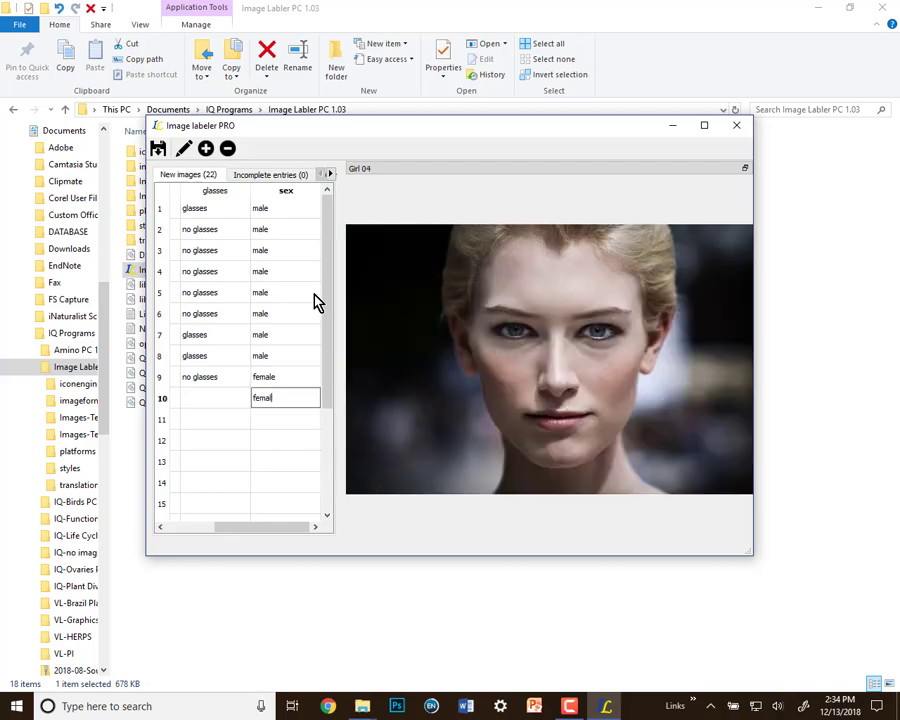
{"action": "type", "text": "e"}
{"action": "key", "text": "Return"}
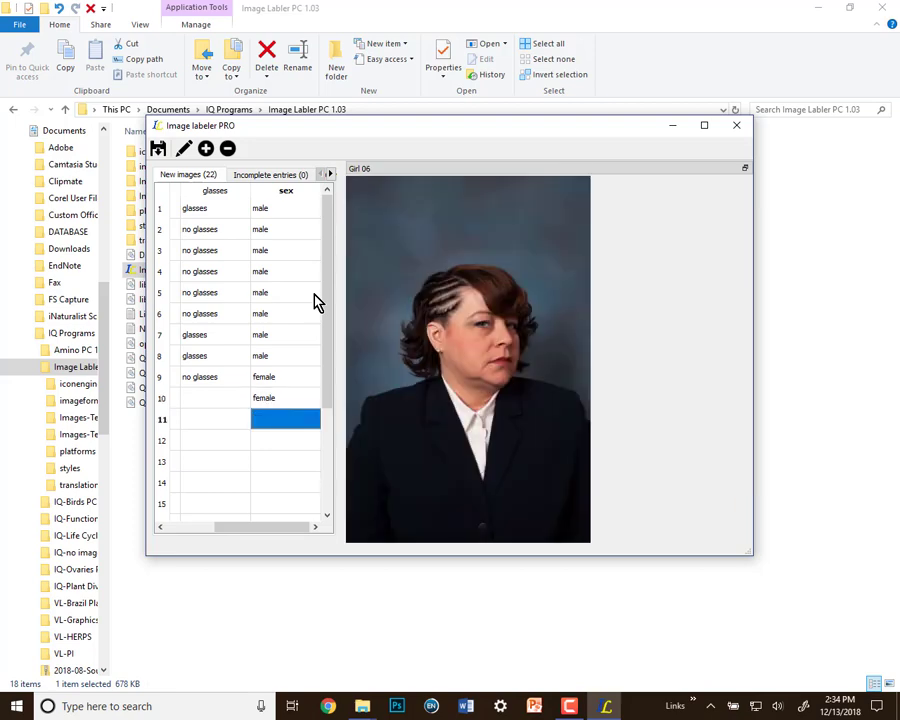
{"action": "type", "text": "female"}
{"action": "key", "text": "Return"}
{"action": "type", "text": "female"}
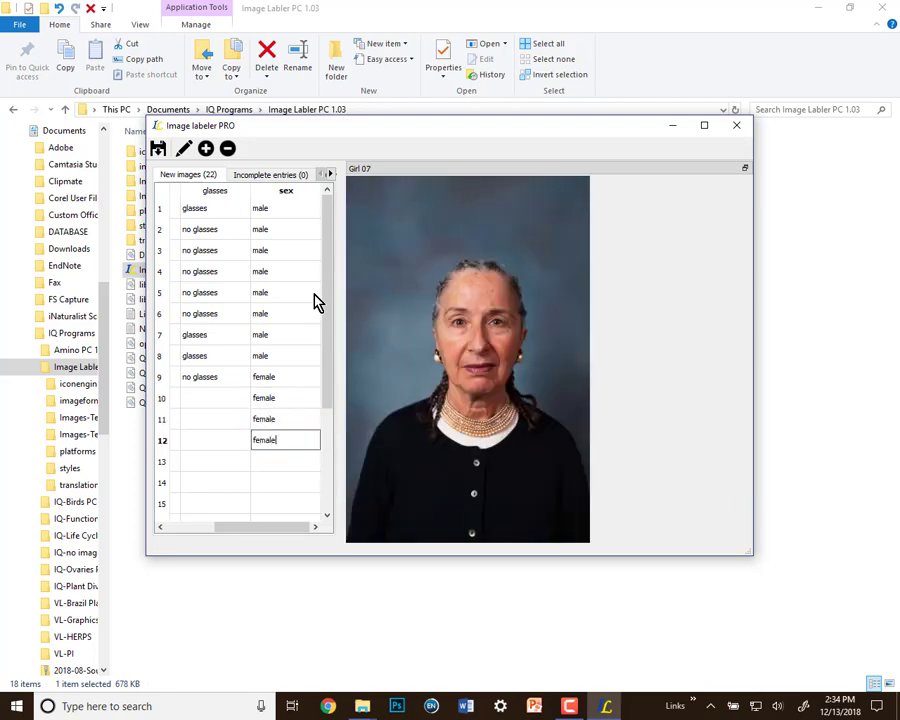
{"action": "key", "text": "Return"}
{"action": "type", "text": "female"}
{"action": "key", "text": "Return"}
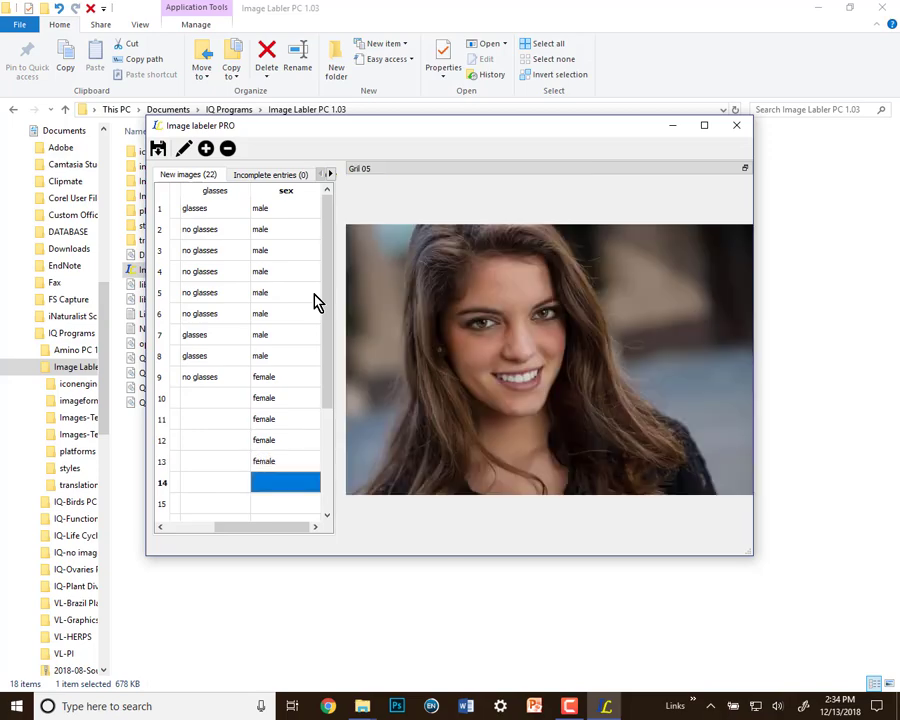
{"action": "type", "text": "female"}
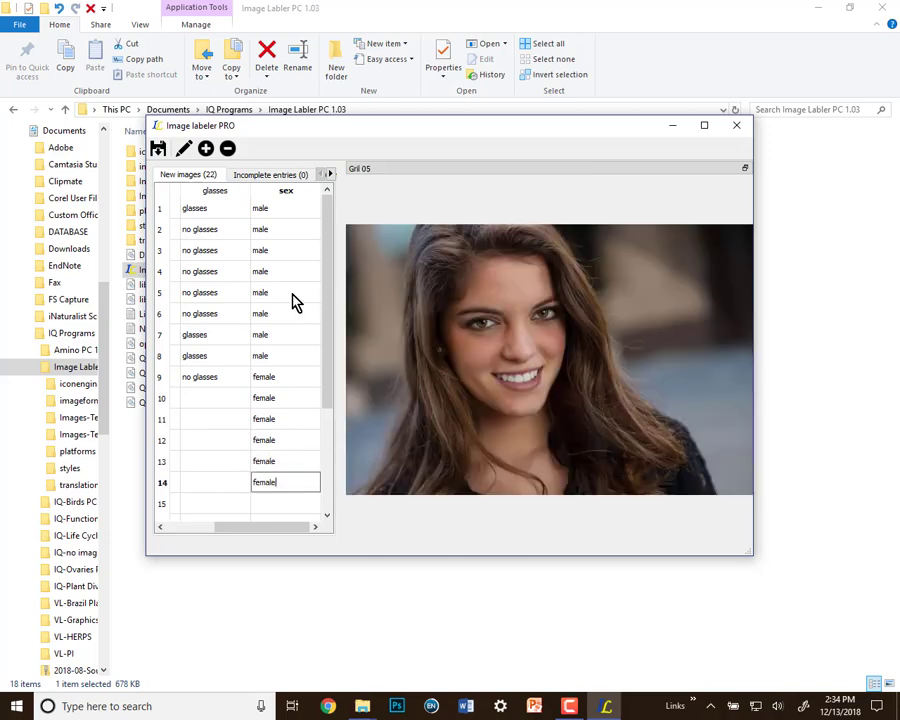
{"action": "key", "text": "Up"}
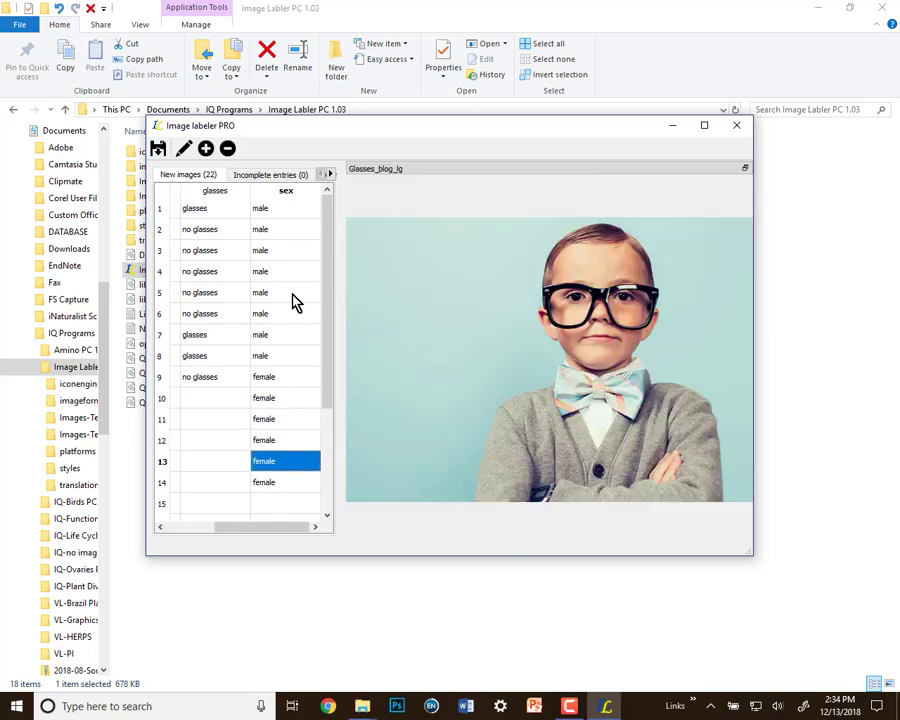
{"action": "type", "text": "male"}
{"action": "key", "text": "Return"}
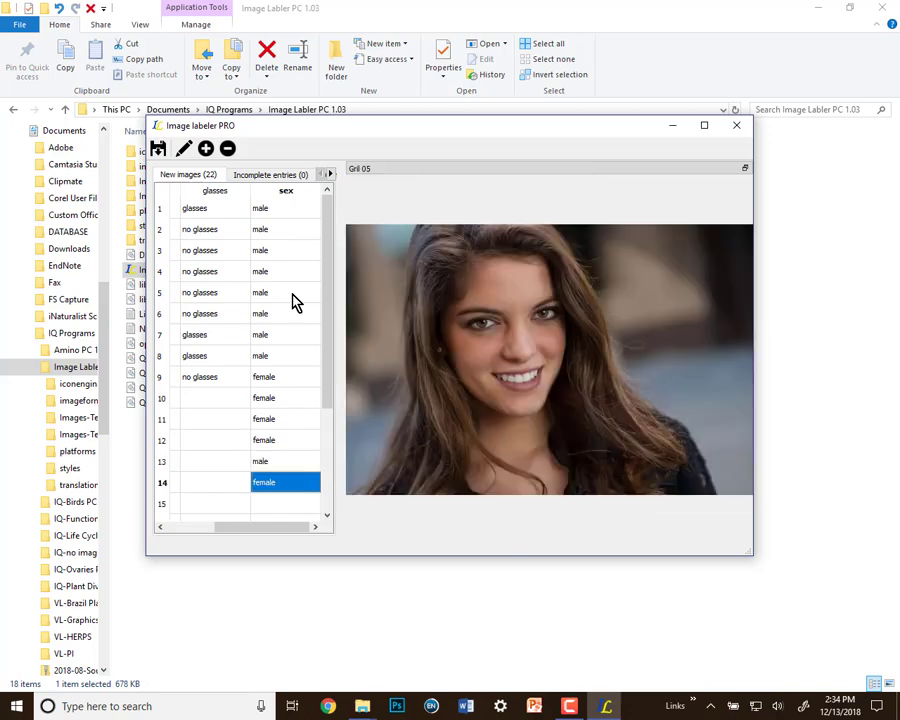
Set Reeves to male and Streep to female.
{"action": "key", "text": "Down"}
{"action": "type", "text": "male"}
{"action": "key", "text": "Return"}
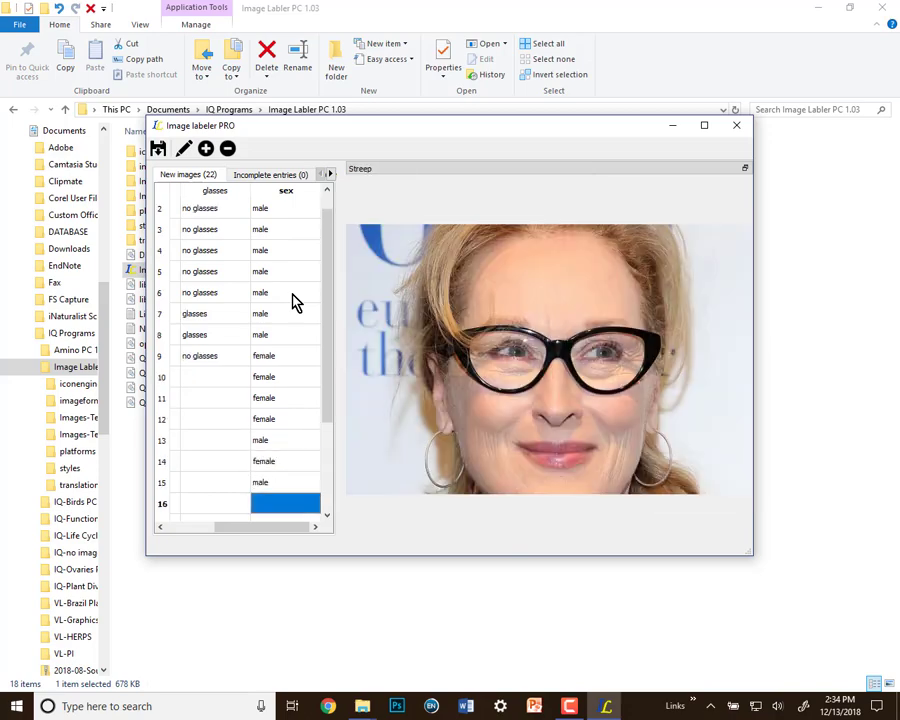
{"action": "type", "text": "female"}
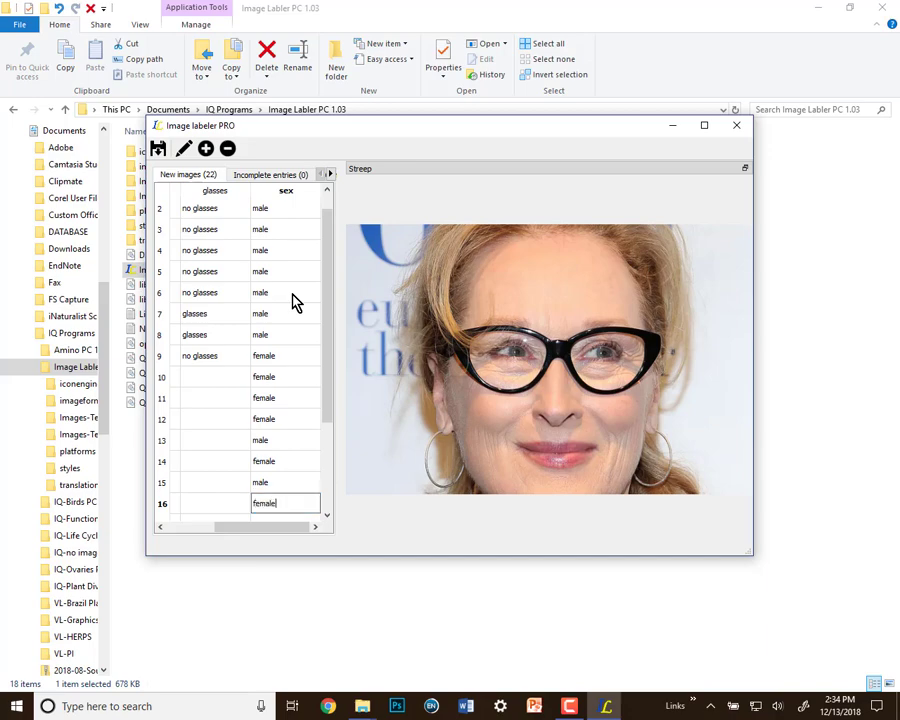
{"action": "key", "text": "Return"}
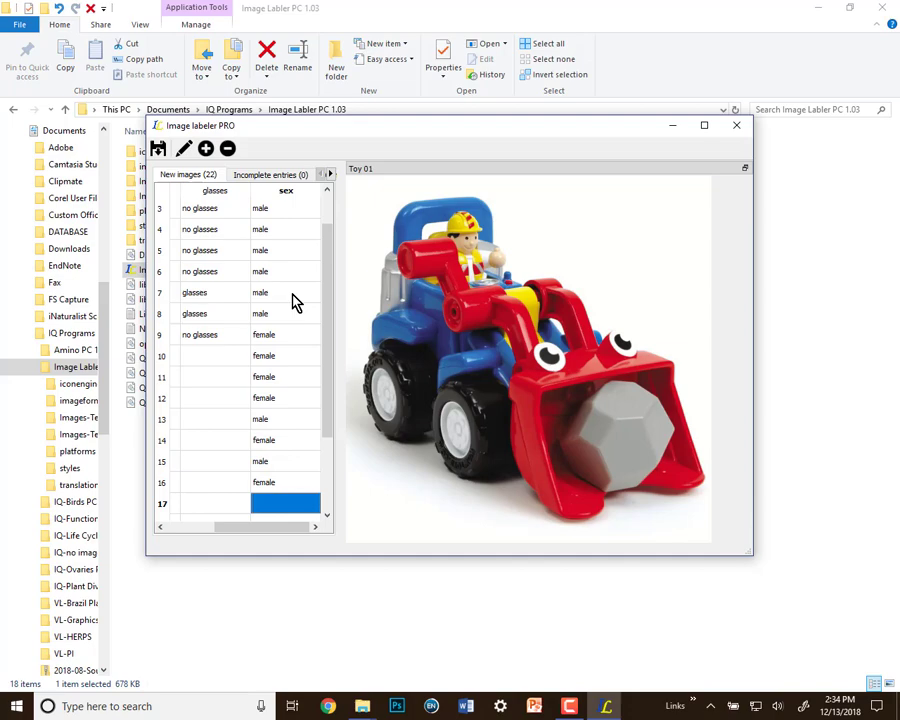
Skip the unlabeled toy rows, mark Toy 05 male, then move back up to Girl 04's glasses cell.
{"action": "key", "text": "Return"}
{"action": "key", "text": "Return"}
{"action": "key", "text": "Return"}
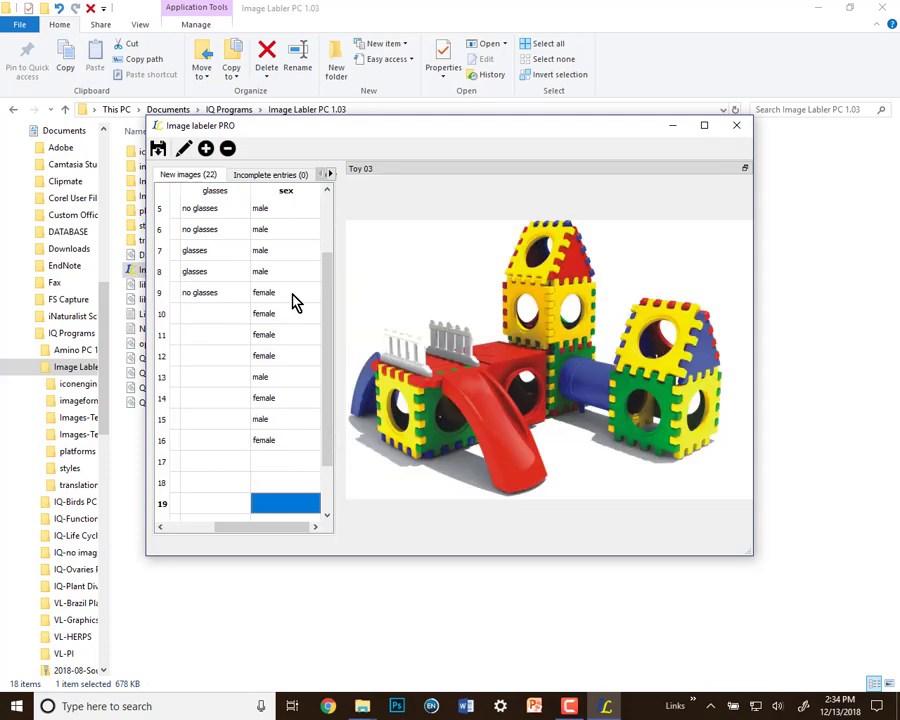
{"action": "key", "text": "Return"}
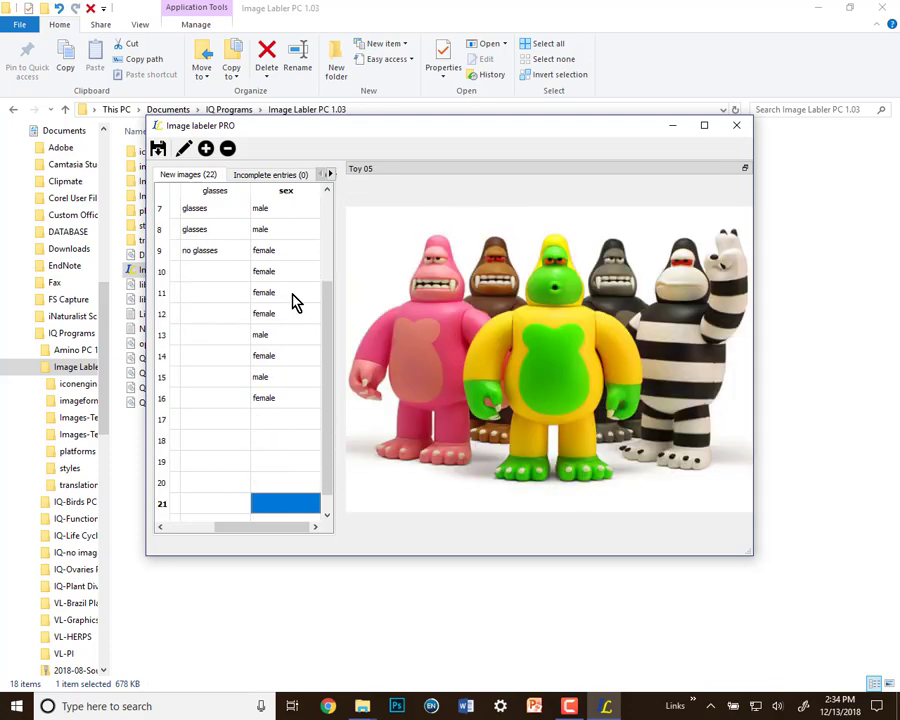
{"action": "type", "text": "male"}
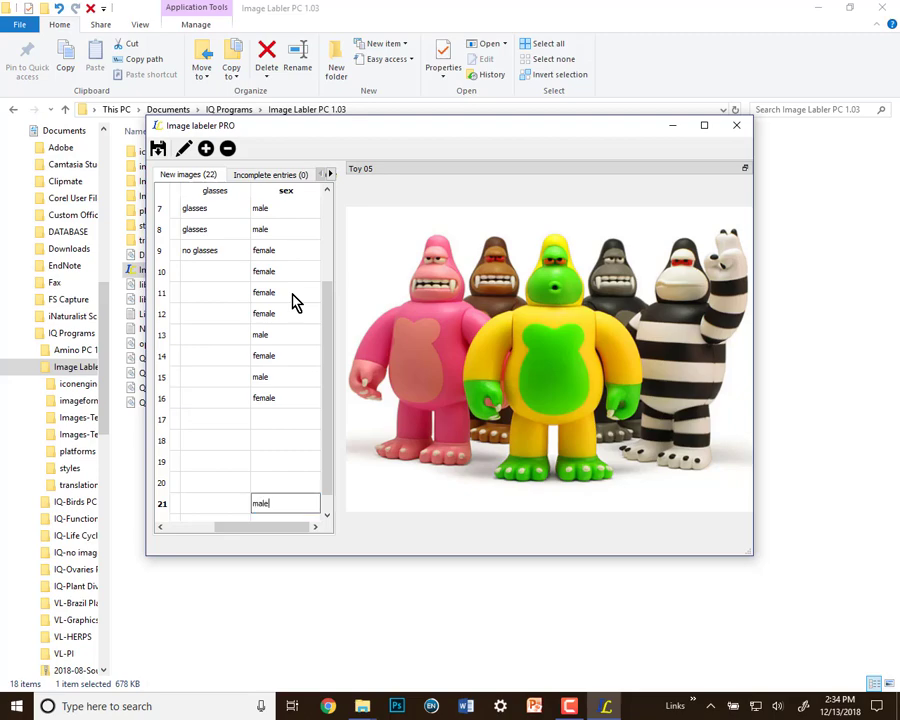
{"action": "key", "text": "Return"}
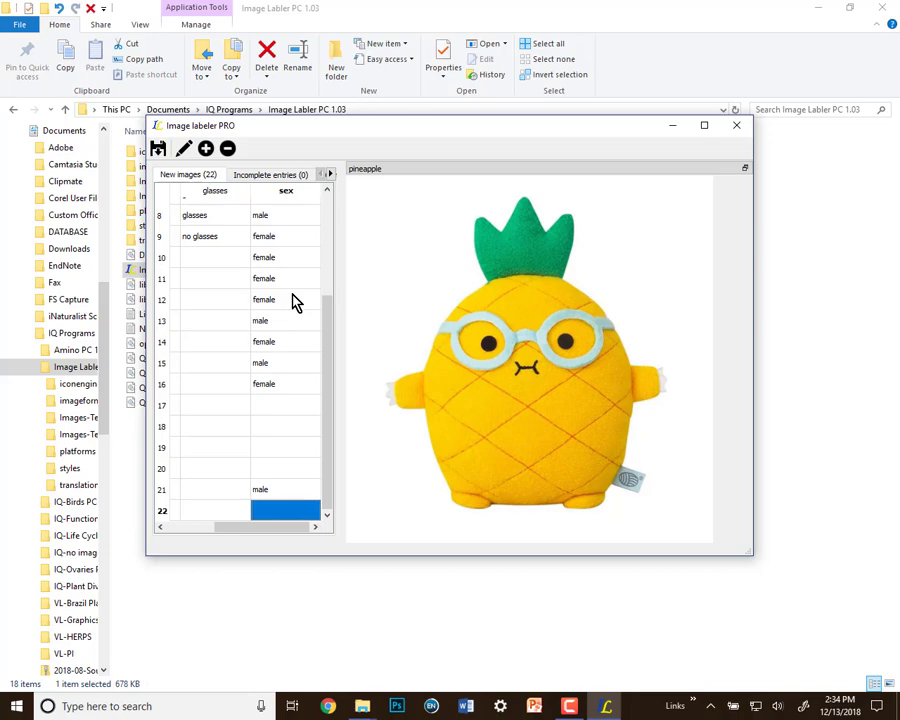
{"action": "key", "text": "Up"}
{"action": "key", "text": "Up"}
{"action": "key", "text": "Up"}
{"action": "key", "text": "Up"}
{"action": "key", "text": "Up"}
{"action": "key", "text": "Up"}
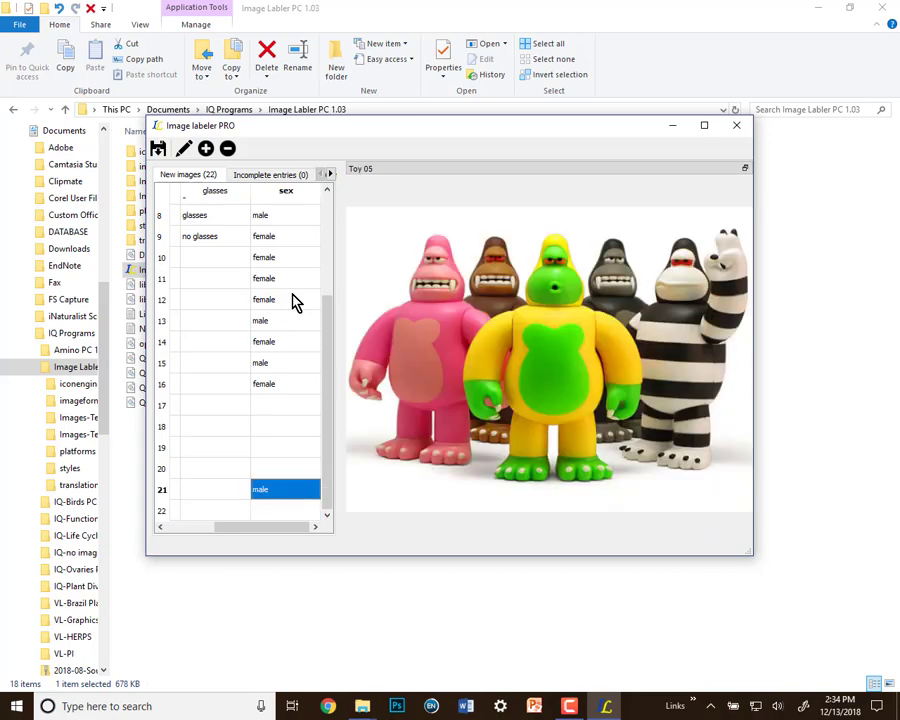
{"action": "key", "text": "Up"}
{"action": "key", "text": "Up"}
{"action": "key", "text": "Up"}
{"action": "key", "text": "Up"}
{"action": "key", "text": "Up"}
{"action": "key", "text": "Up"}
{"action": "key", "text": "Left"}
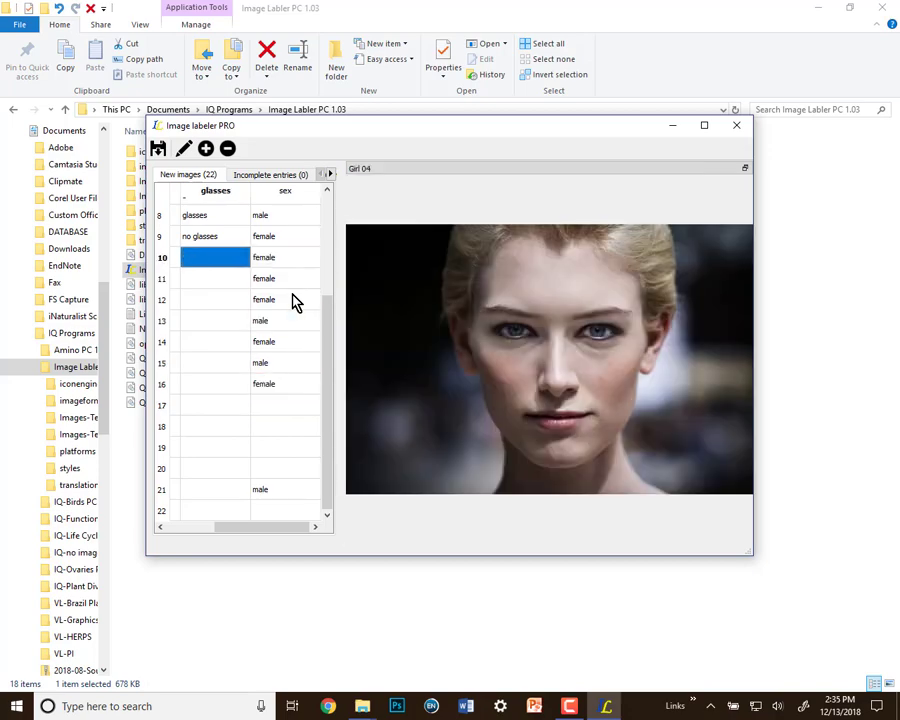
Save the labelled database, close the labeler, and select database.csv in Images-Test 1.
{"action": "left_click", "coordinate": [157, 150]}
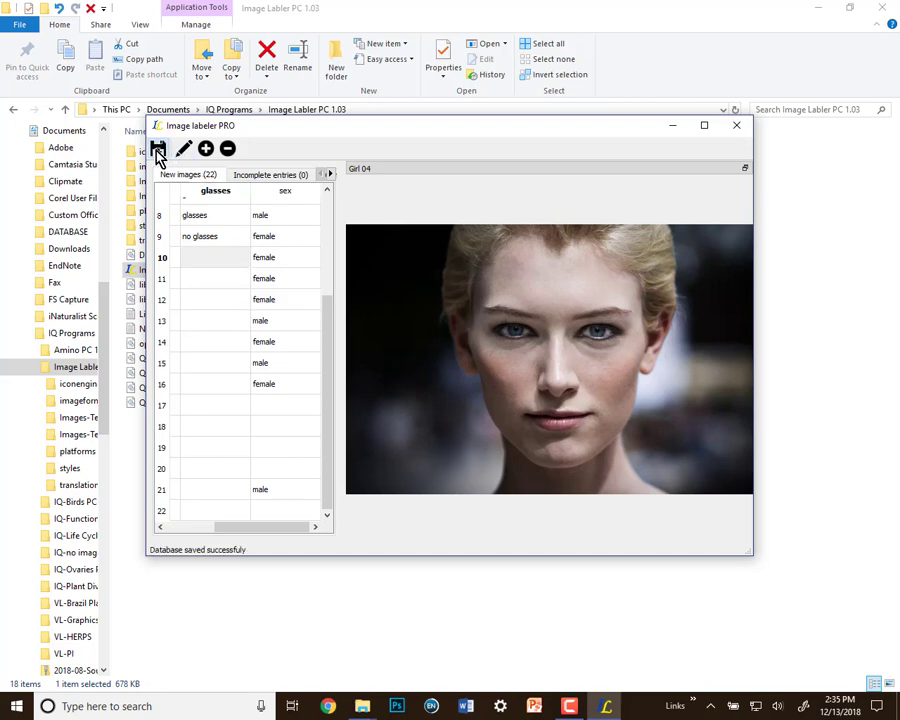
{"action": "left_click", "coordinate": [738, 126]}
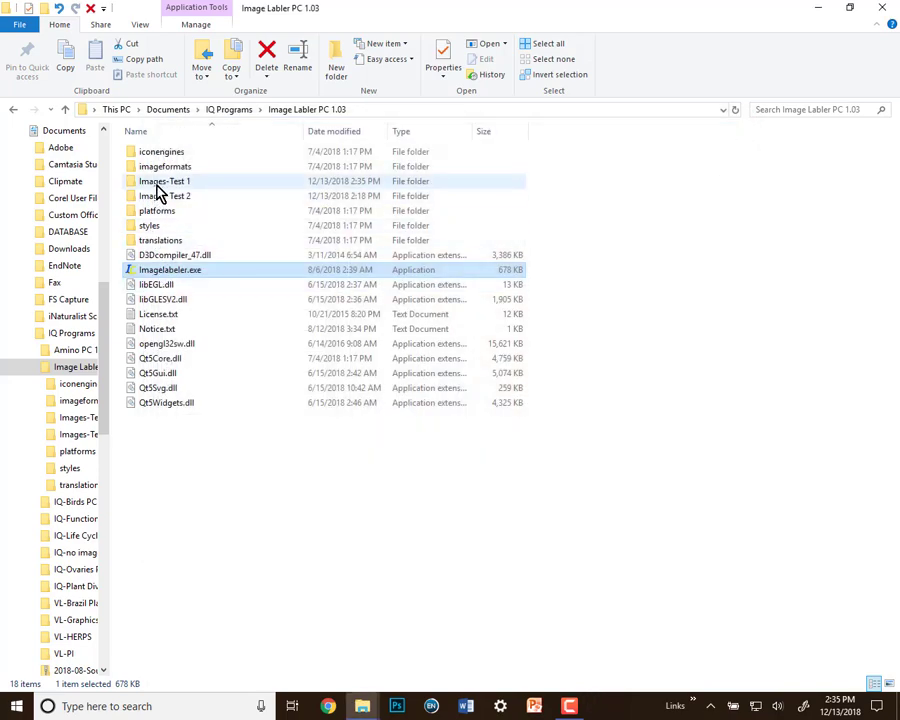
{"action": "double_click", "coordinate": [155, 183]}
{"action": "left_click", "coordinate": [766, 178]}
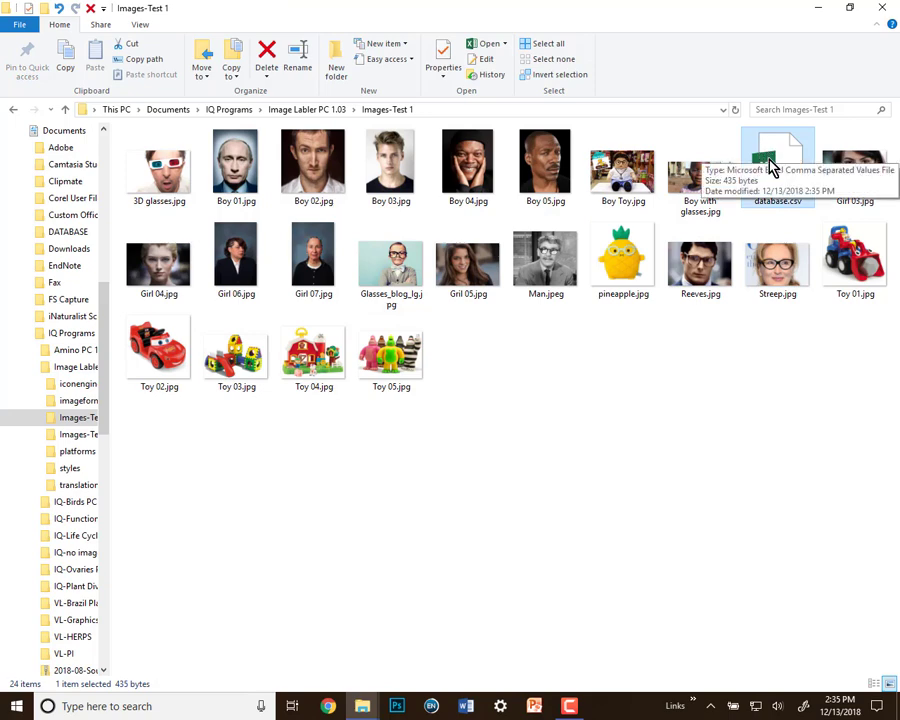
Open database.csv in Excel and widen the Image Name and glasses columns A and B.
{"action": "double_click", "coordinate": [775, 168]}
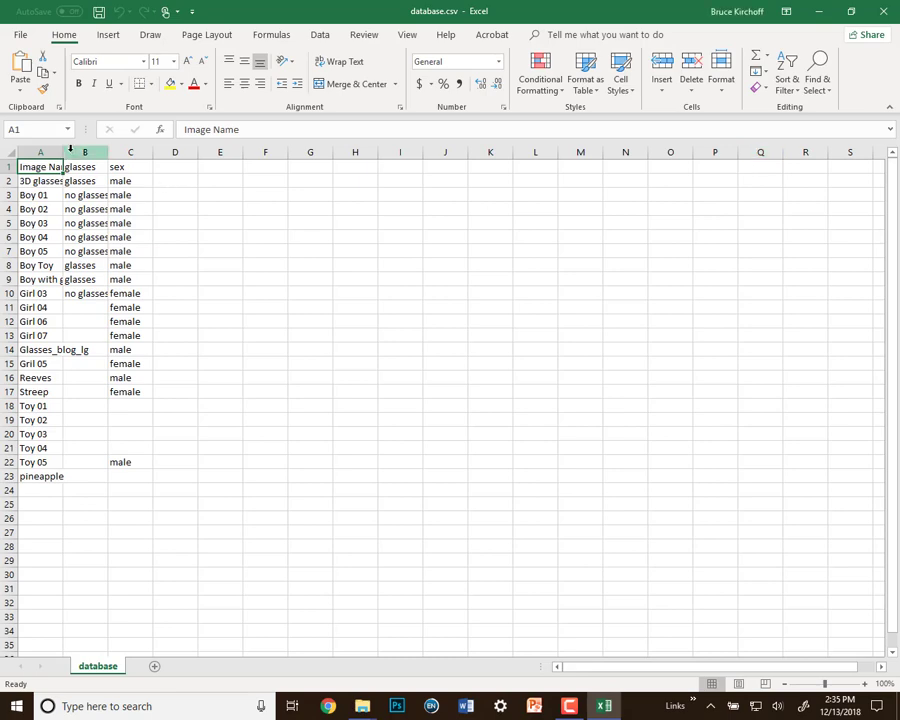
{"action": "left_click_drag", "start_coordinate": [64, 150], "coordinate": [131, 150]}
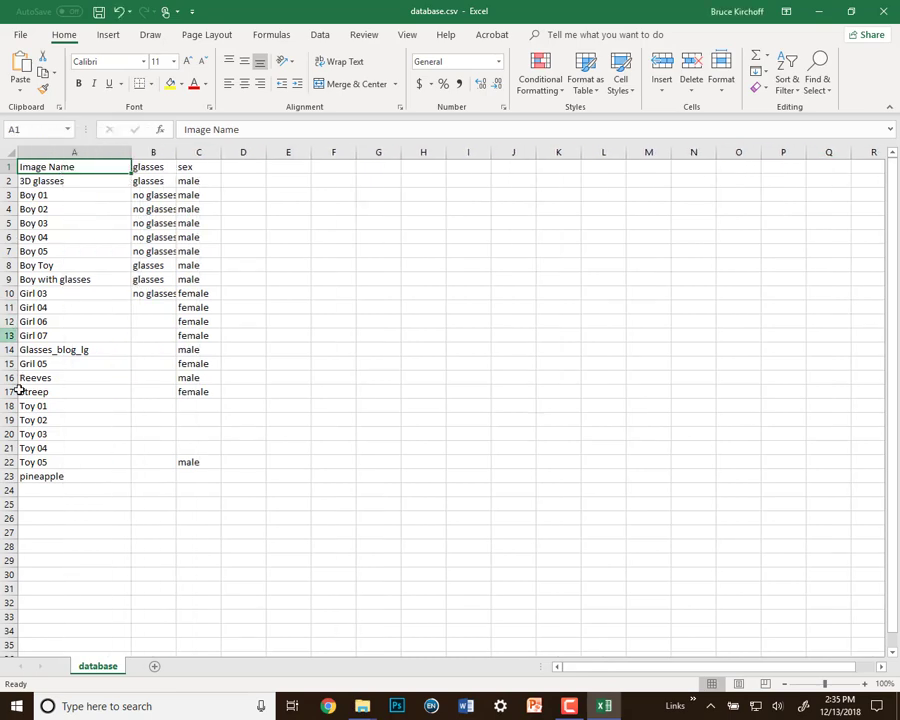
{"action": "left_click", "coordinate": [86, 182]}
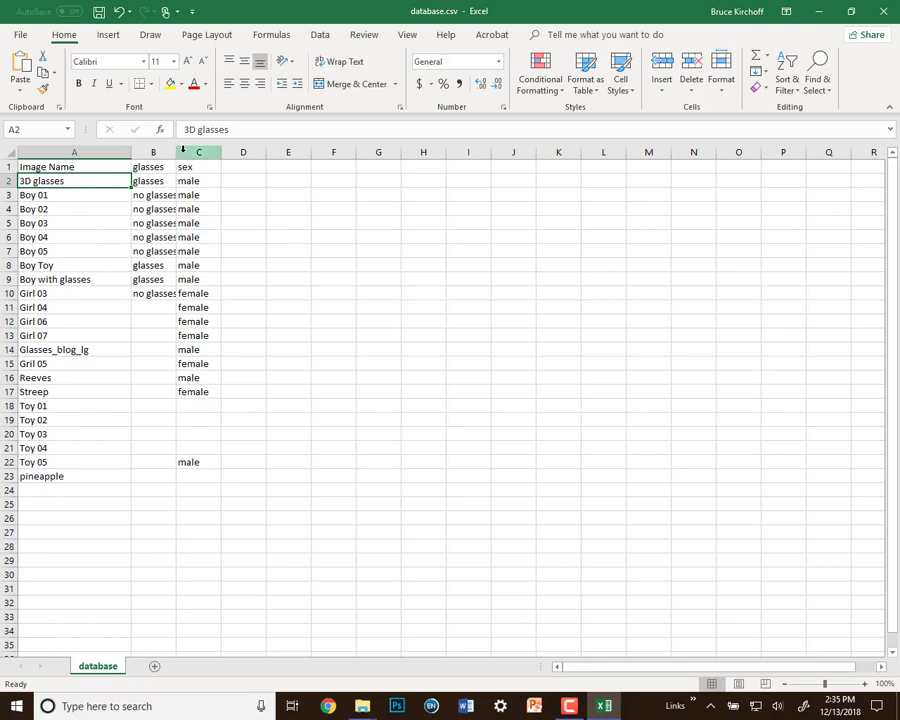
{"action": "left_click_drag", "start_coordinate": [176, 152], "coordinate": [227, 150]}
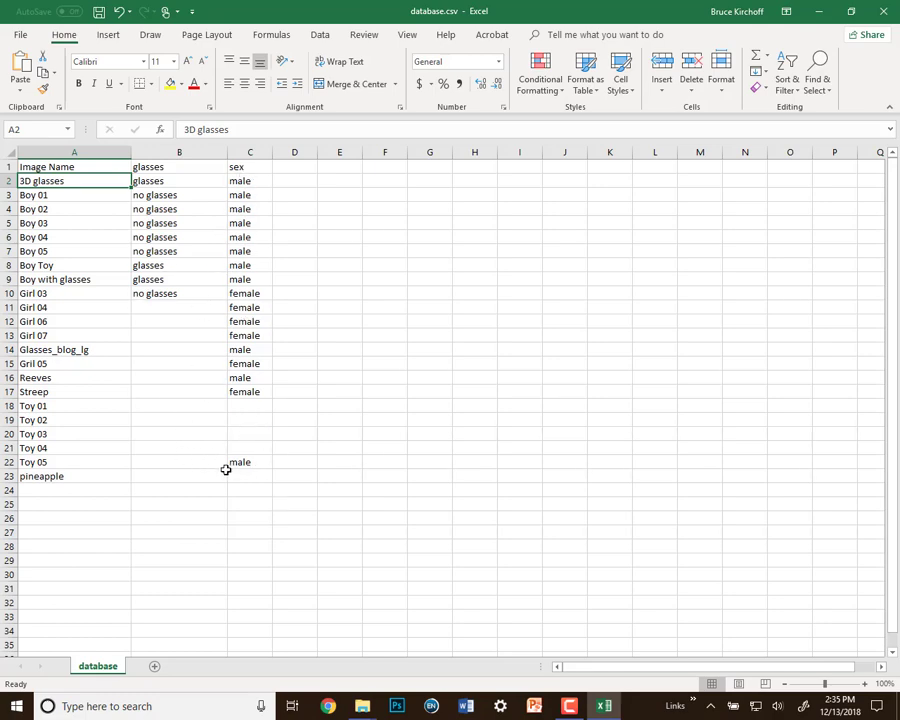
Close Excel without saving, relaunch Imagelabeler.exe and pick the Images-Test 1 folder.
{"action": "left_click", "coordinate": [880, 14]}
{"action": "left_click", "coordinate": [456, 369]}
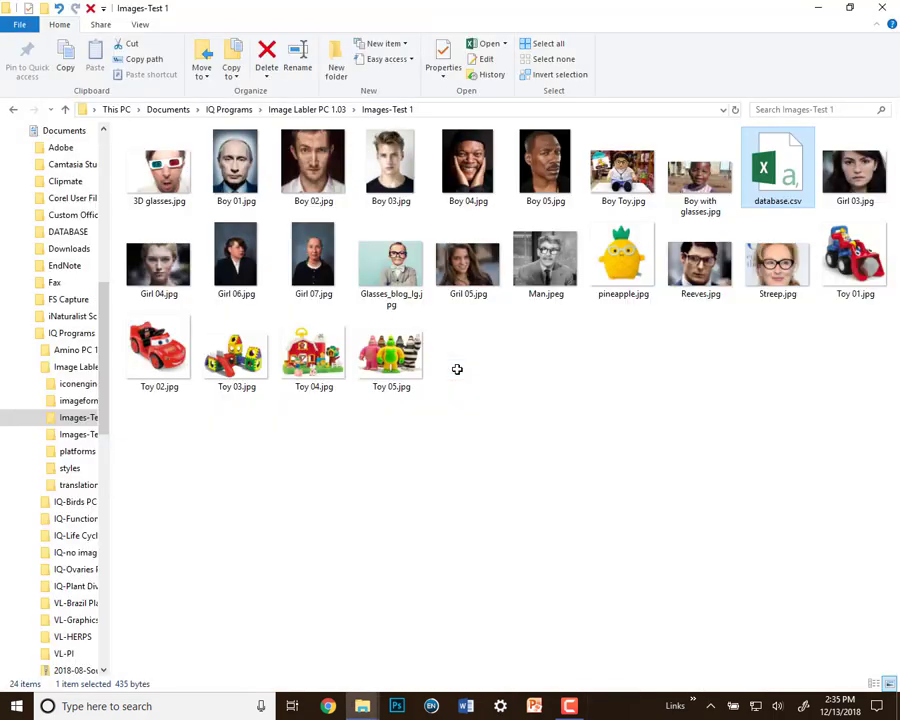
{"action": "left_click", "coordinate": [309, 111]}
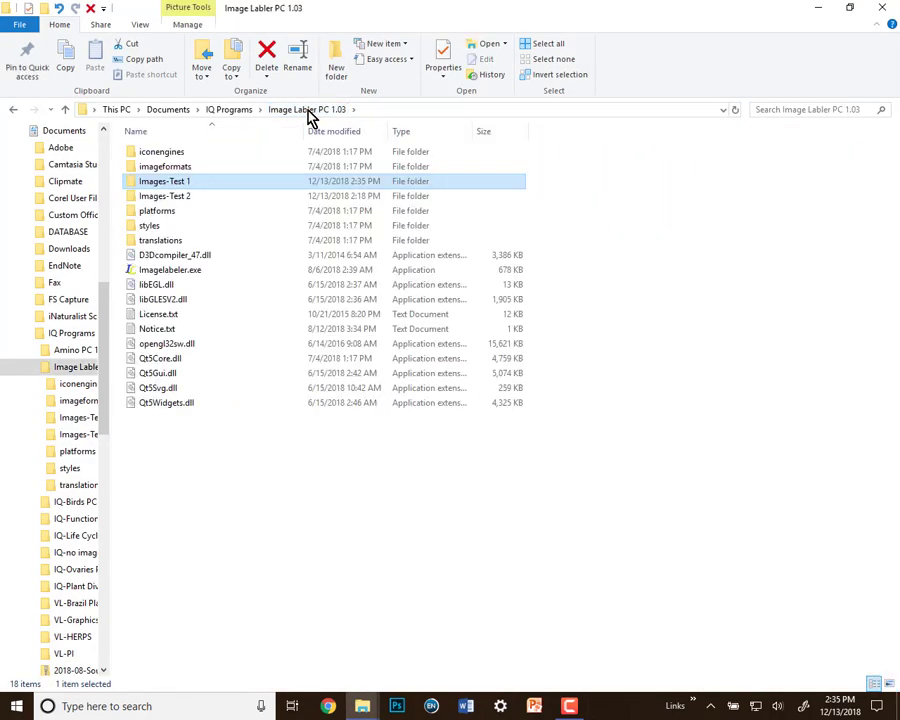
{"action": "double_click", "coordinate": [146, 272]}
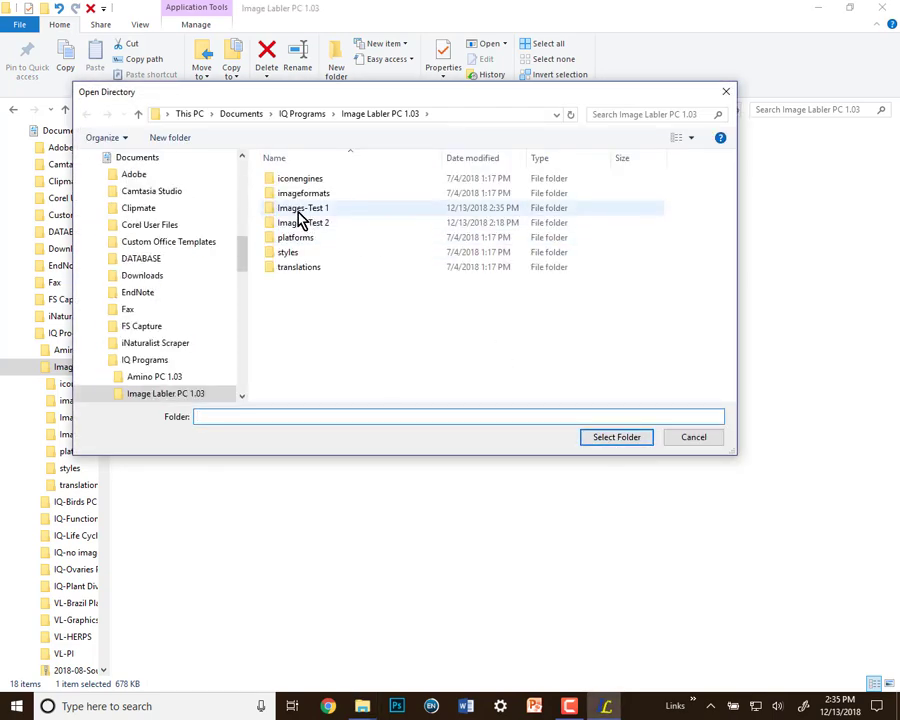
{"action": "left_click", "coordinate": [298, 208]}
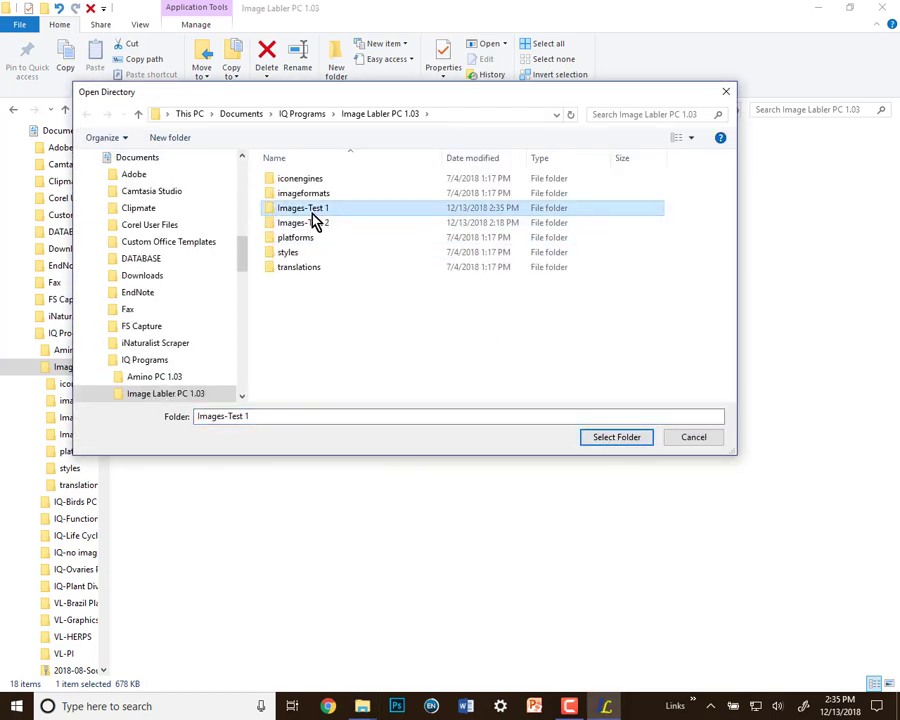
Load Images-Test 1 and label Girl 04, Girl 06 and Girl 07 as no glasses.
{"action": "left_click", "coordinate": [622, 442]}
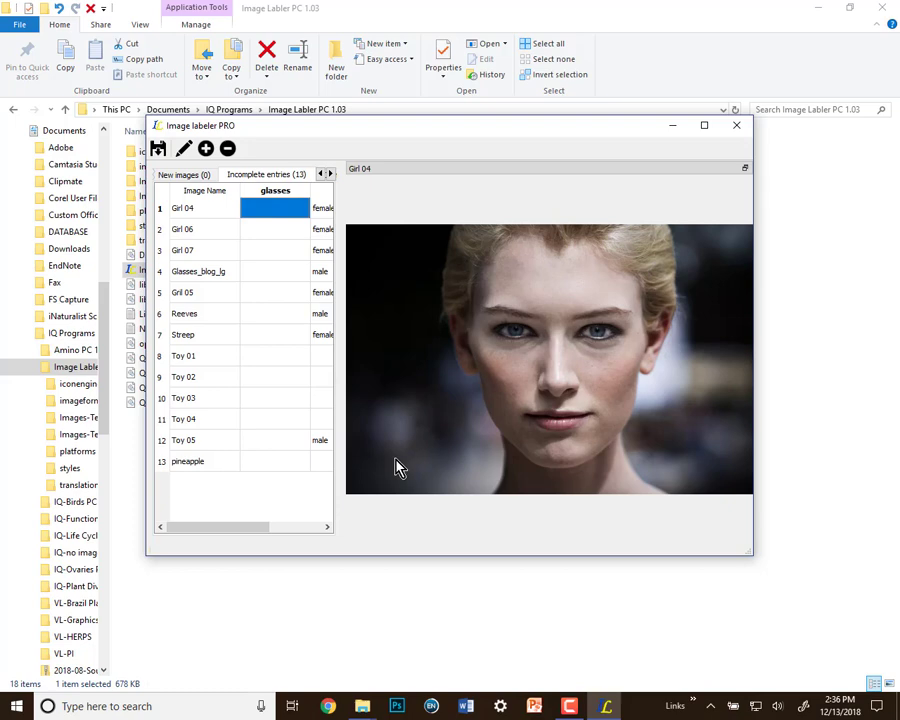
{"action": "type", "text": "no gla"}
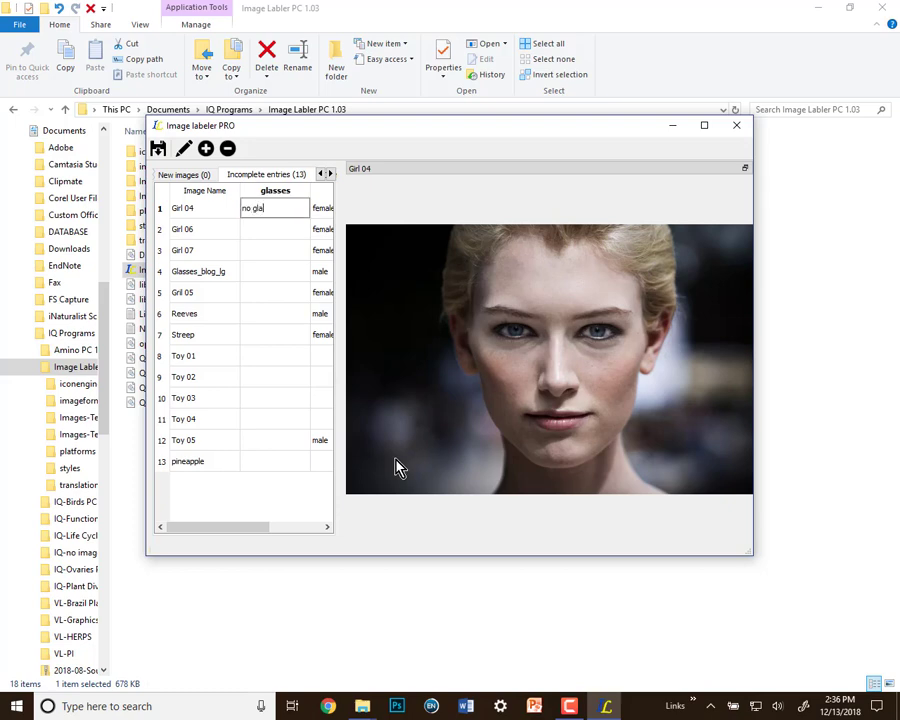
{"action": "type", "text": "sses"}
{"action": "key", "text": "Return"}
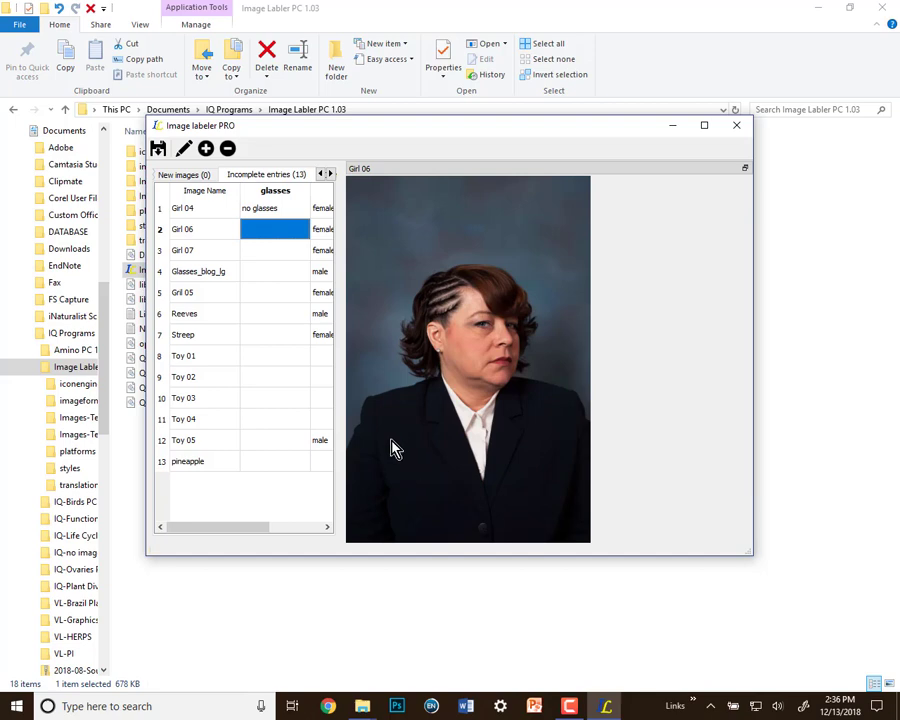
{"action": "left_click", "coordinate": [264, 232]}
{"action": "type", "text": "no glasses"}
{"action": "key", "text": "Return"}
{"action": "left_click", "coordinate": [283, 253]}
{"action": "type", "text": "no glasses"}
{"action": "key", "text": "Return"}
Label Glasses_blog_lg as glasses and Gril 05 as no glasses.
{"action": "left_click", "coordinate": [293, 281]}
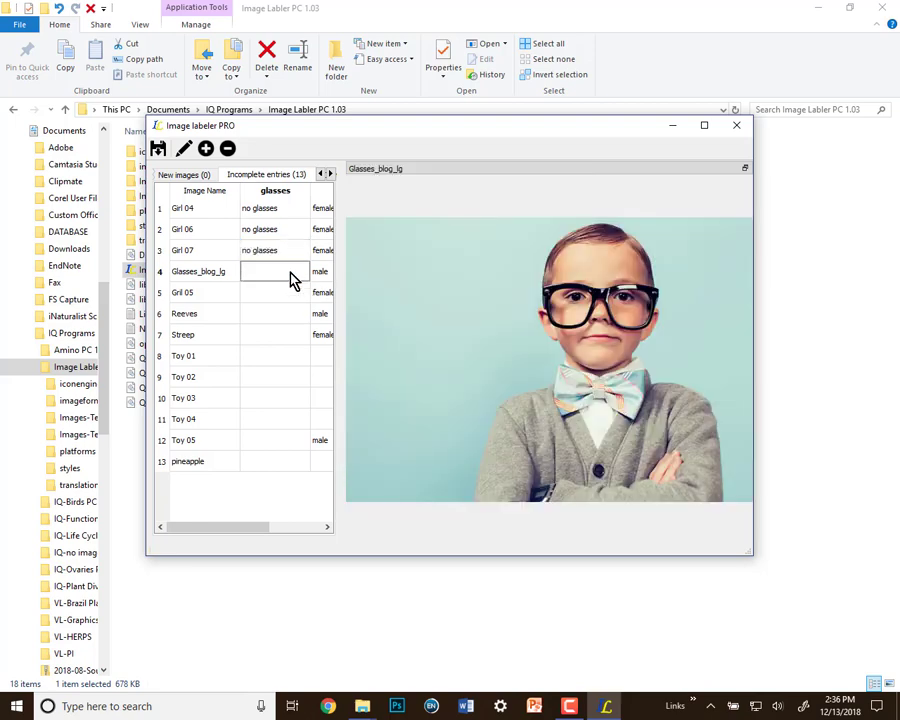
{"action": "type", "text": "glasses"}
{"action": "left_click", "coordinate": [287, 300]}
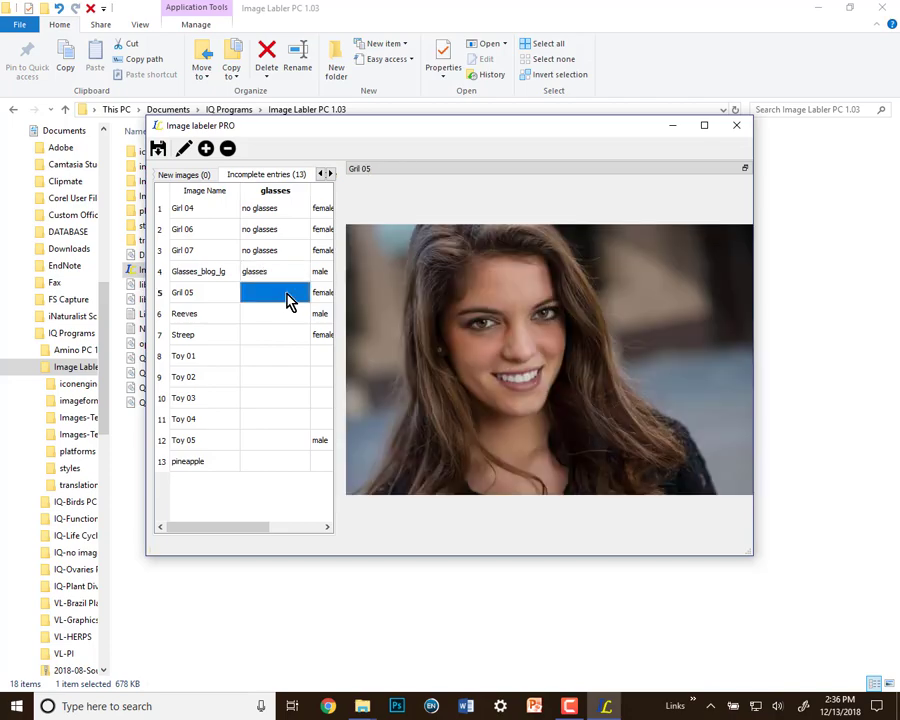
{"action": "key", "text": "Up"}
{"action": "key", "text": "Down"}
{"action": "double_click", "coordinate": [282, 296]}
{"action": "type", "text": "no glasses"}
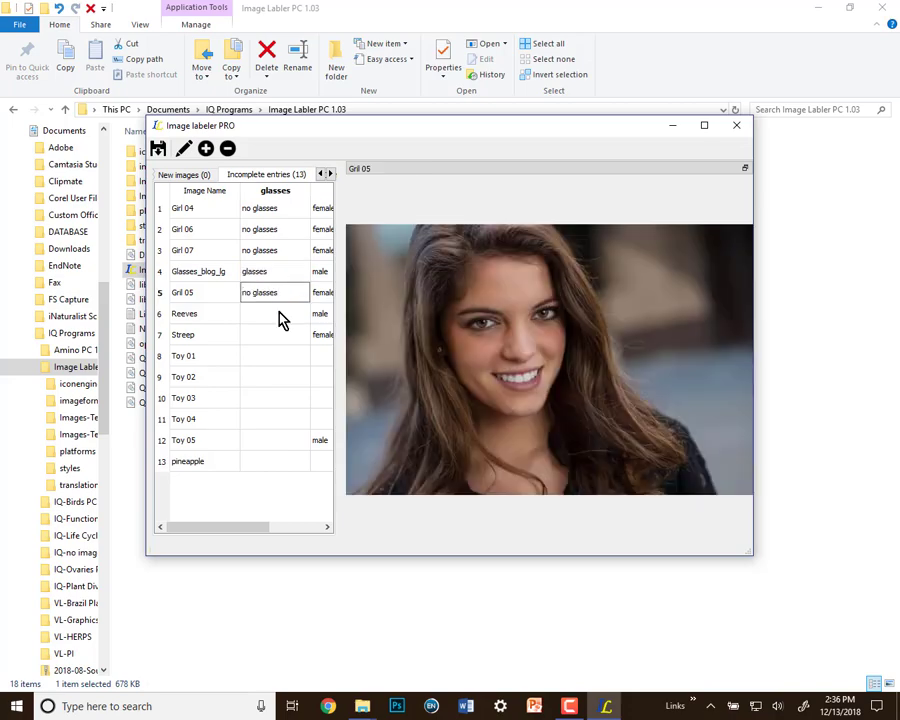
{"action": "left_click", "coordinate": [282, 316]}
Label Toy 01 through Toy 05 as no glasses.
{"action": "left_click", "coordinate": [288, 338]}
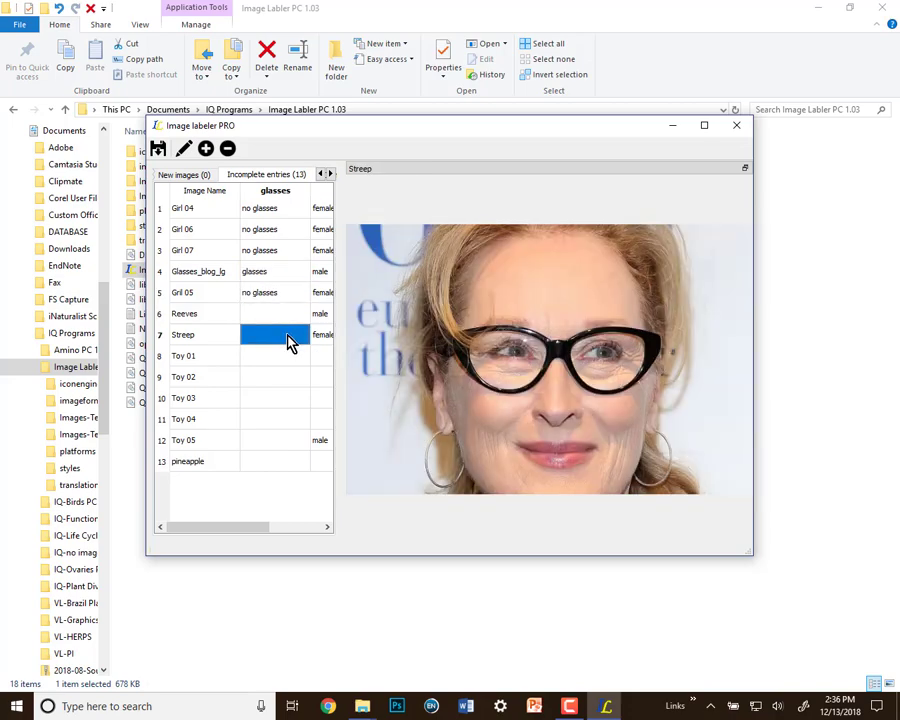
{"action": "left_click", "coordinate": [284, 362]}
{"action": "double_click", "coordinate": [284, 366]}
{"action": "type", "text": "no glasses"}
{"action": "double_click", "coordinate": [287, 382]}
{"action": "type", "text": "no glasses"}
{"action": "double_click", "coordinate": [289, 400]}
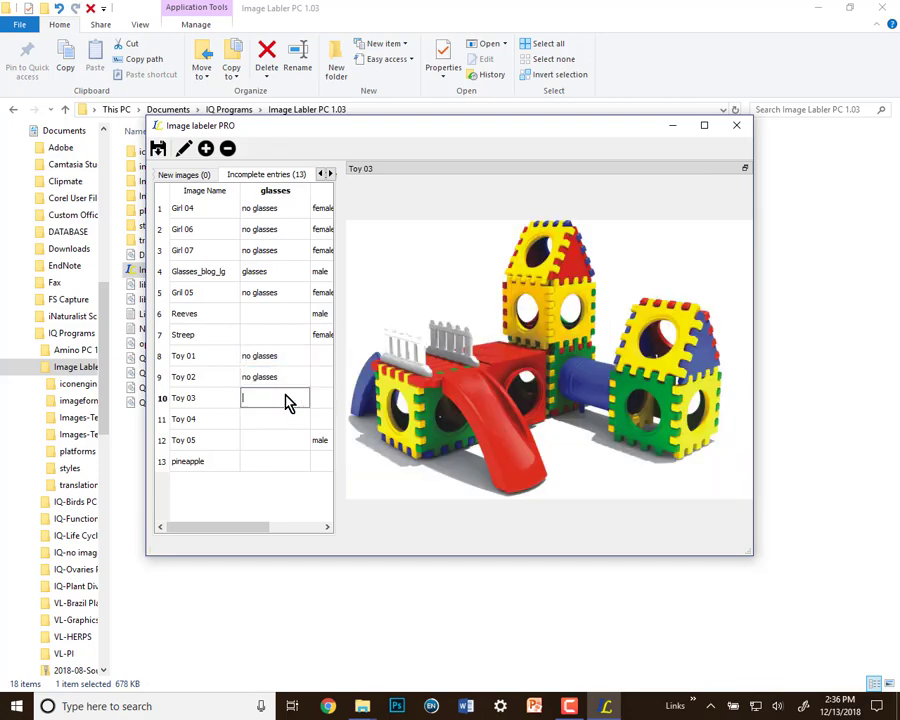
{"action": "type", "text": "no glasses"}
{"action": "double_click", "coordinate": [279, 425]}
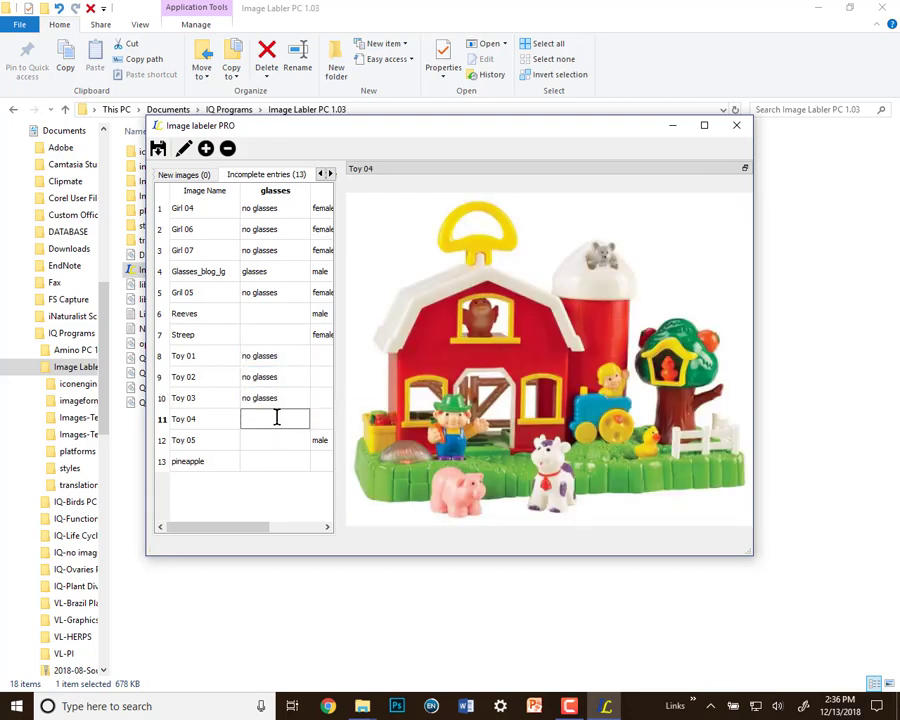
{"action": "type", "text": "no glasses"}
{"action": "double_click", "coordinate": [285, 440]}
{"action": "type", "text": "no glasses"}
Label the pineapple, Reeves and Streep as glasses.
{"action": "double_click", "coordinate": [283, 456]}
{"action": "type", "text": "glass"}
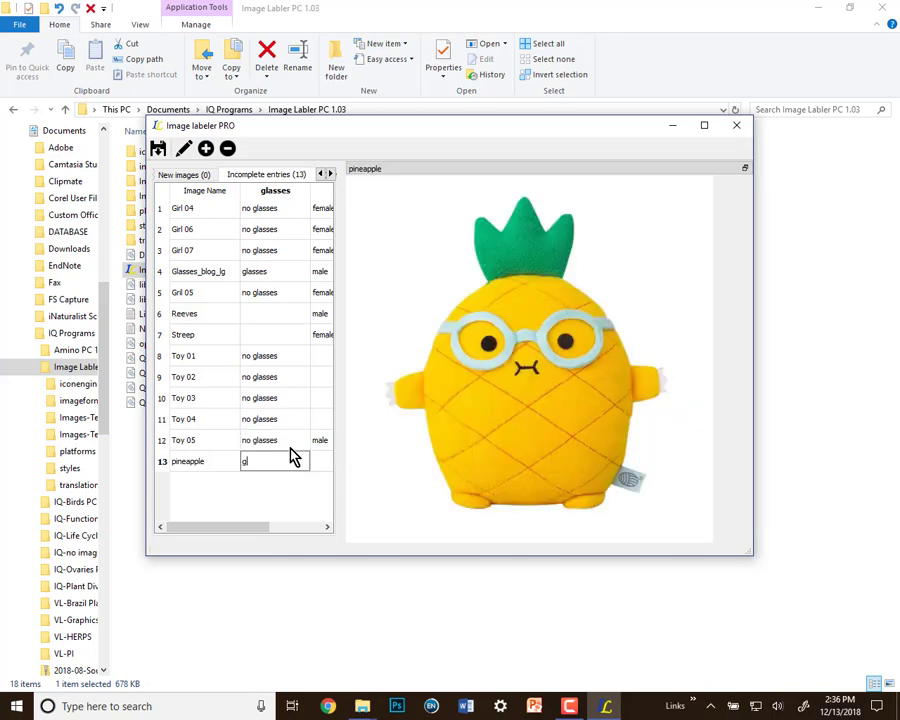
{"action": "type", "text": "es"}
{"action": "key", "text": "Up"}
{"action": "key", "text": "Up"}
{"action": "key", "text": "Up"}
{"action": "key", "text": "Up"}
{"action": "key", "text": "Up"}
{"action": "key", "text": "Up"}
{"action": "key", "text": "Up"}
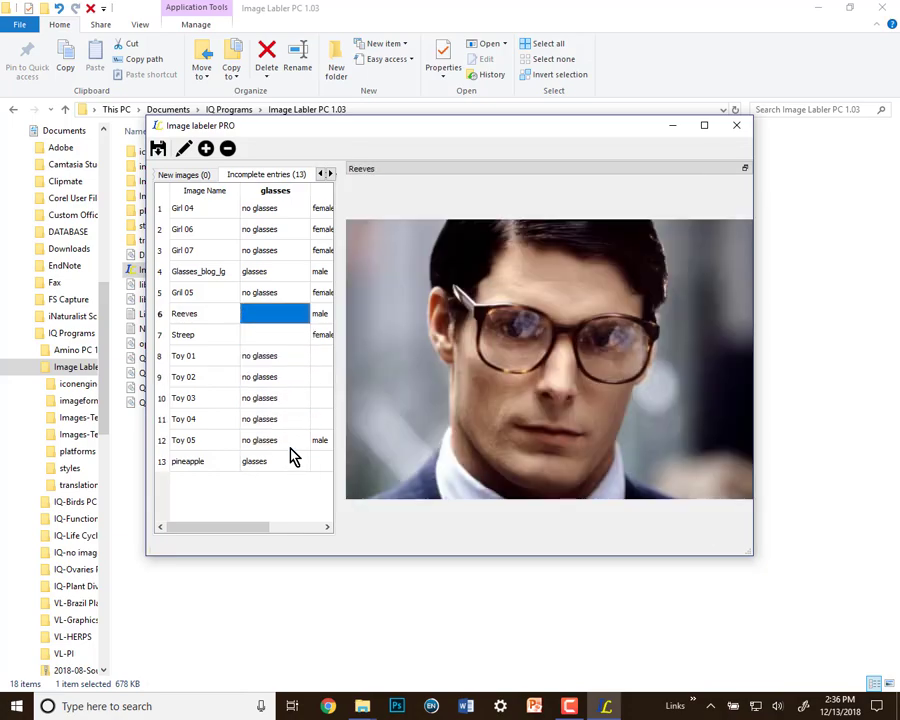
{"action": "type", "text": "glasses"}
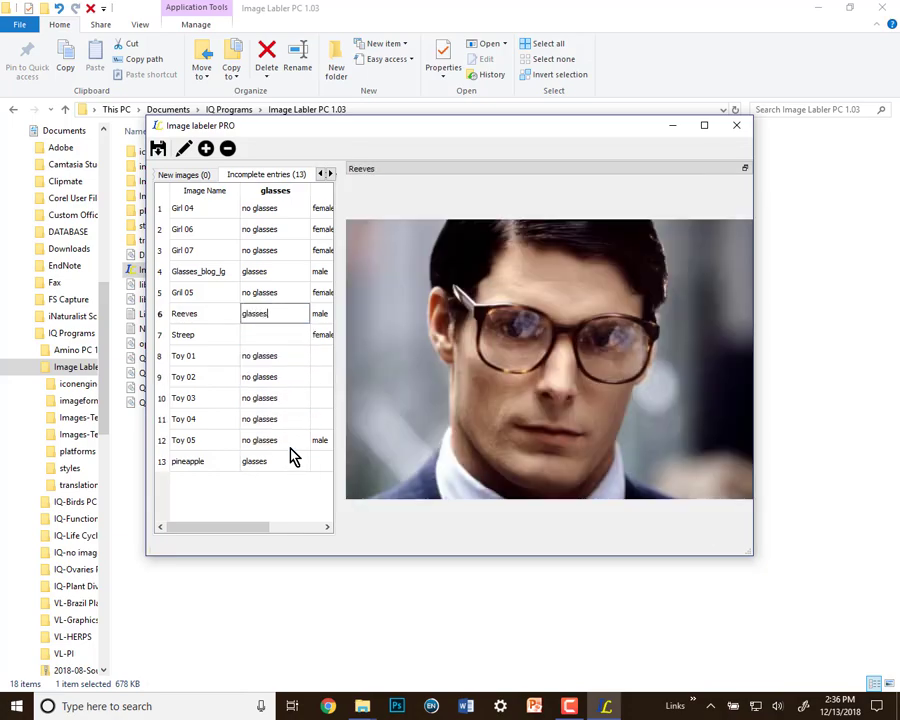
{"action": "key", "text": "Down"}
{"action": "type", "text": "glasses"}
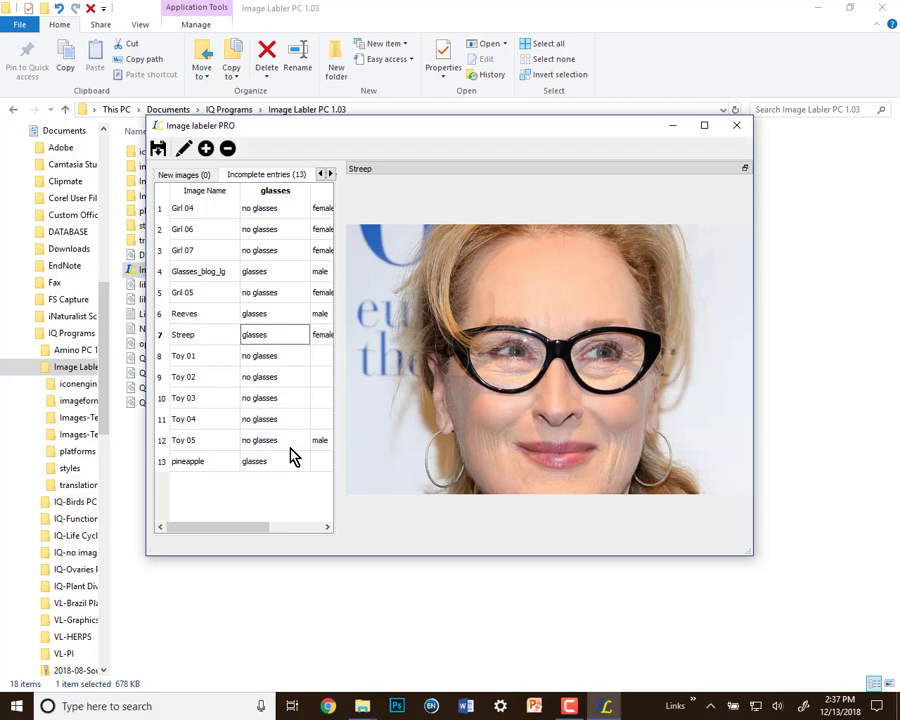
{"action": "key", "text": "Down"}
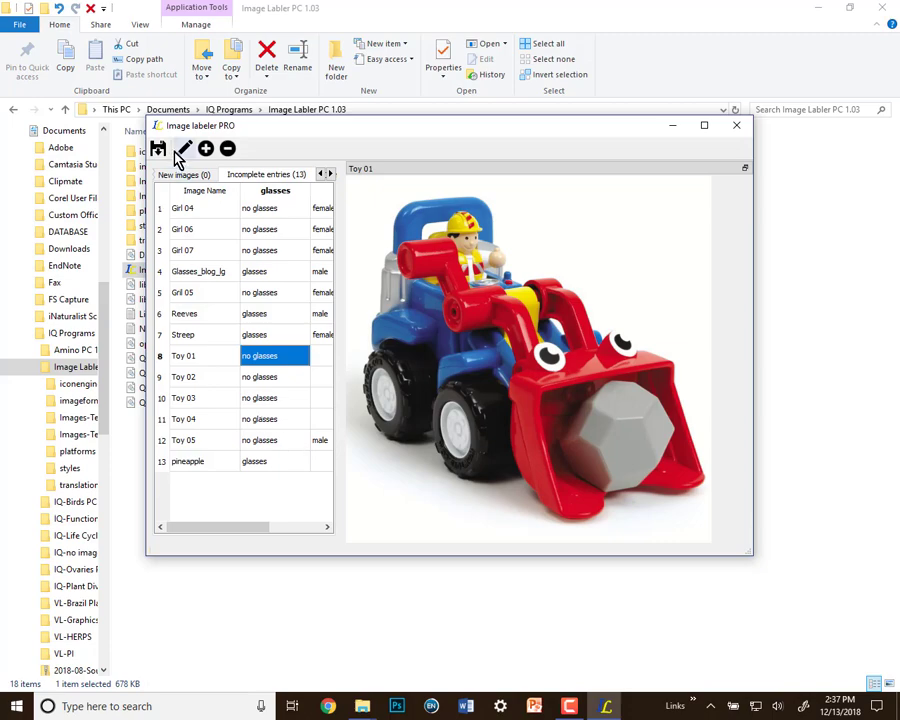
Close the labeler saving its labels, then select the Images-Test 1 folder in Explorer.
{"action": "left_click", "coordinate": [743, 128]}
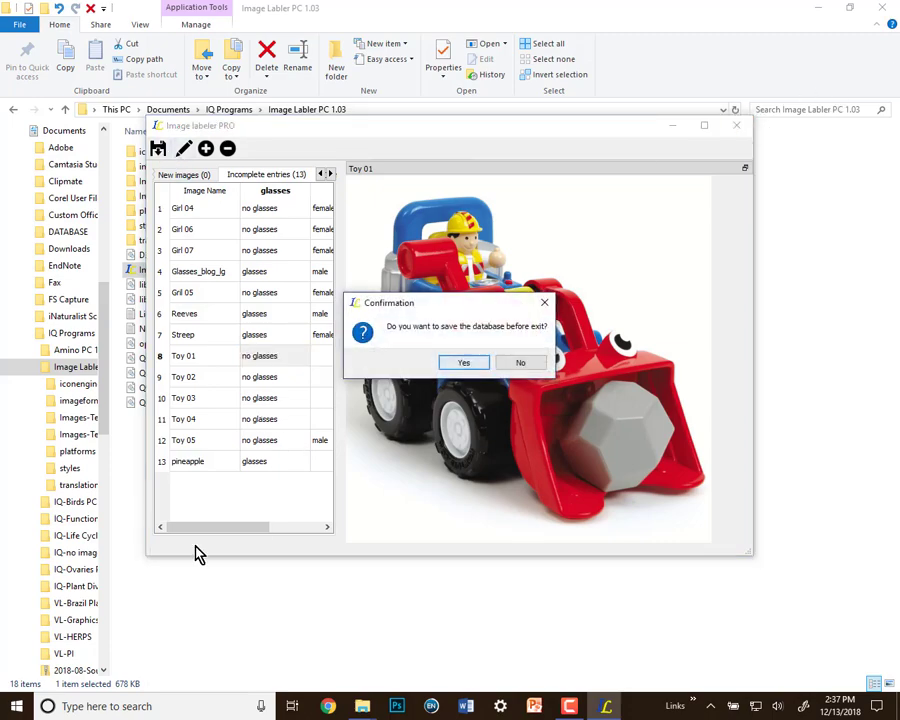
{"action": "left_click", "coordinate": [463, 366]}
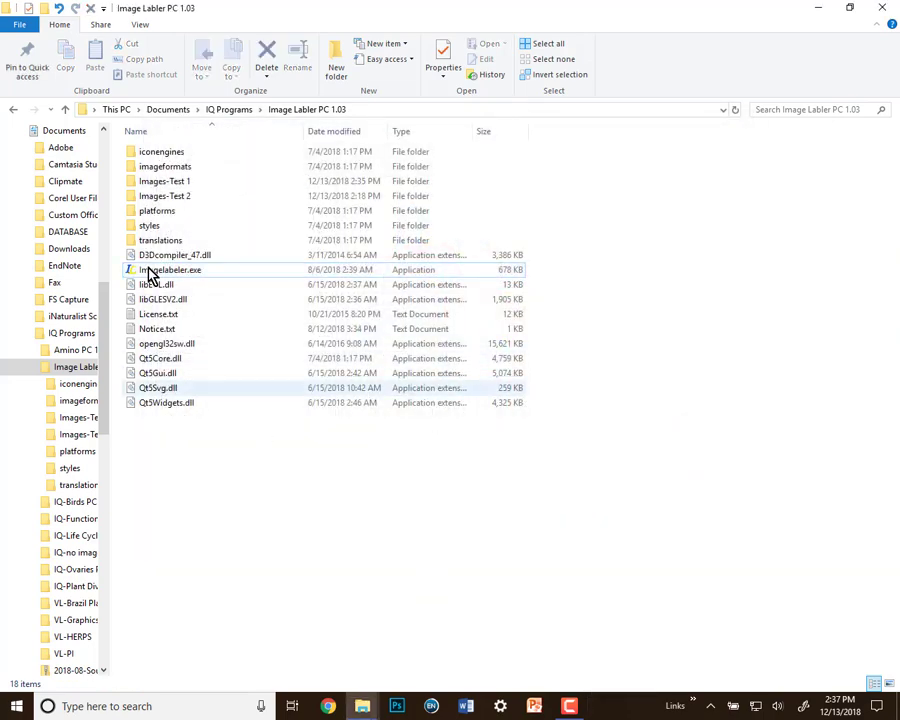
{"action": "left_click", "coordinate": [168, 184]}
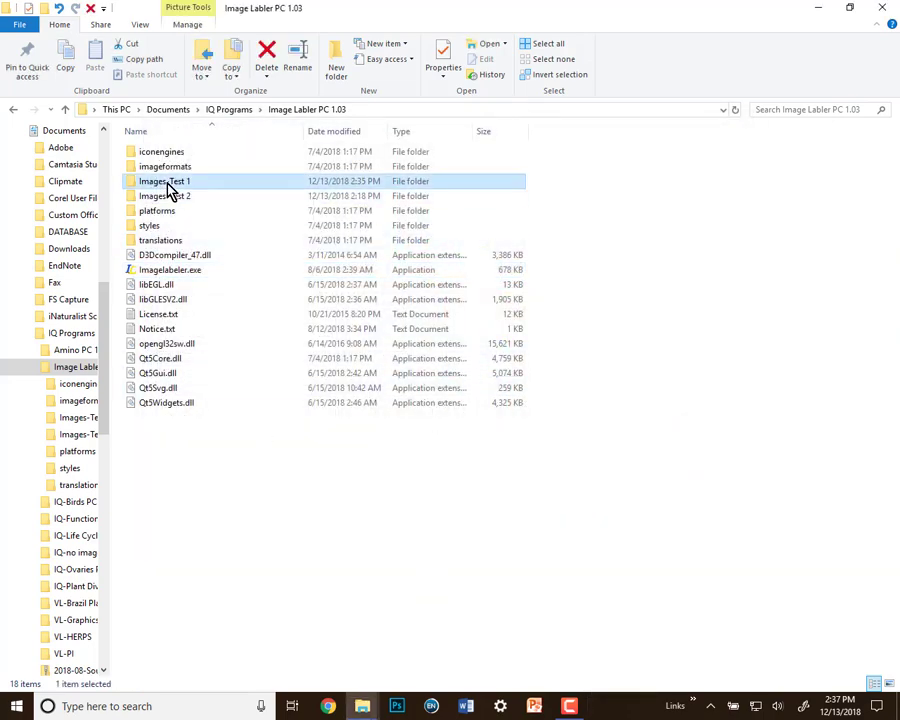
Drag the Images-Test 1 folder into the IQ-no images PC 1.03 folder.
{"action": "left_click", "coordinate": [850, 9]}
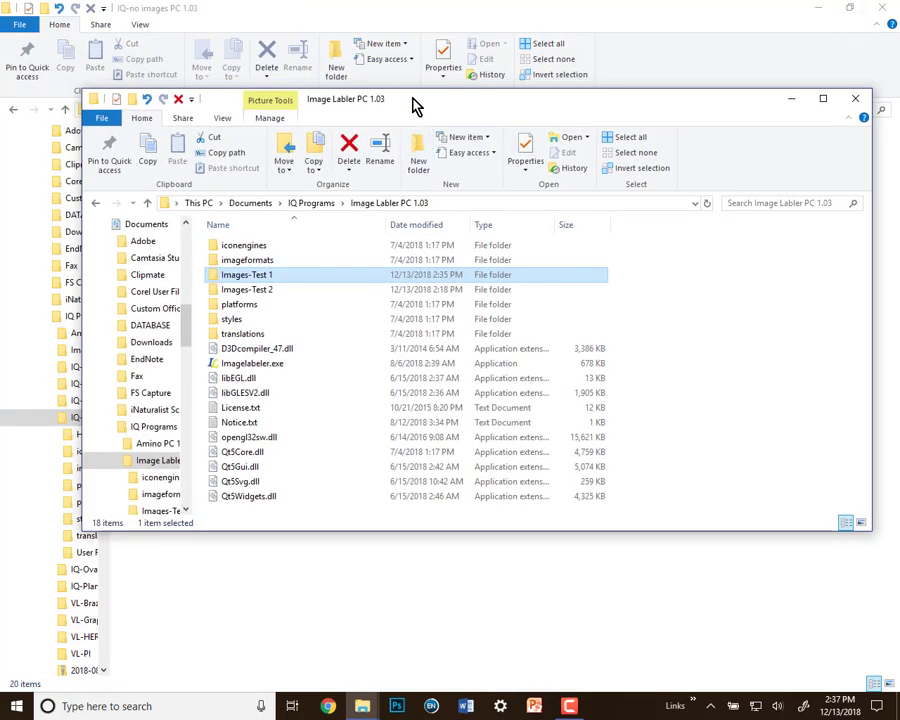
{"action": "left_click_drag", "start_coordinate": [415, 105], "coordinate": [753, 94]}
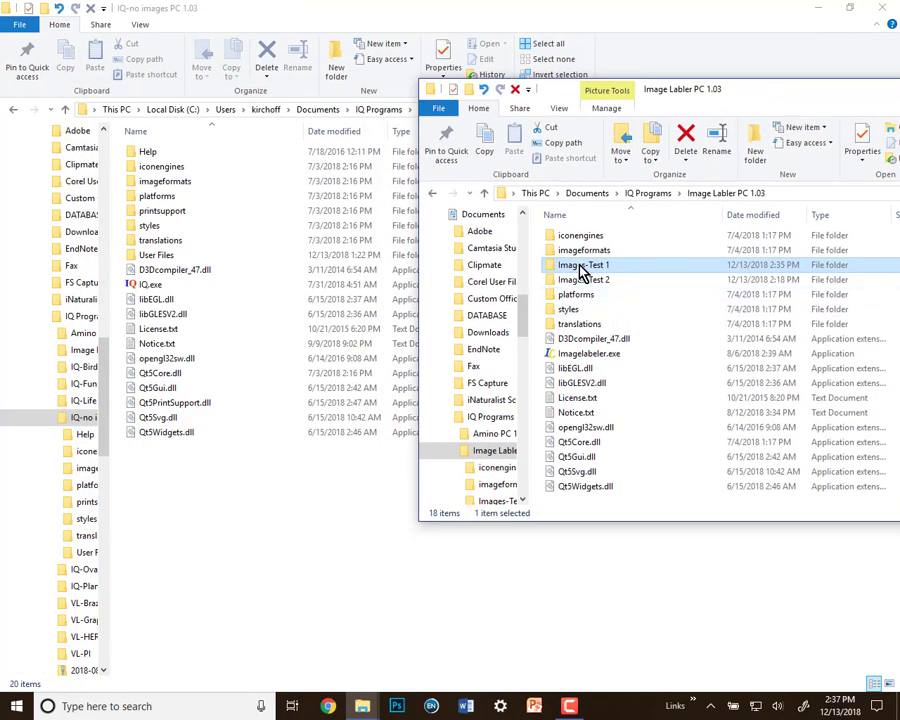
{"action": "left_click_drag", "start_coordinate": [583, 272], "coordinate": [257, 372]}
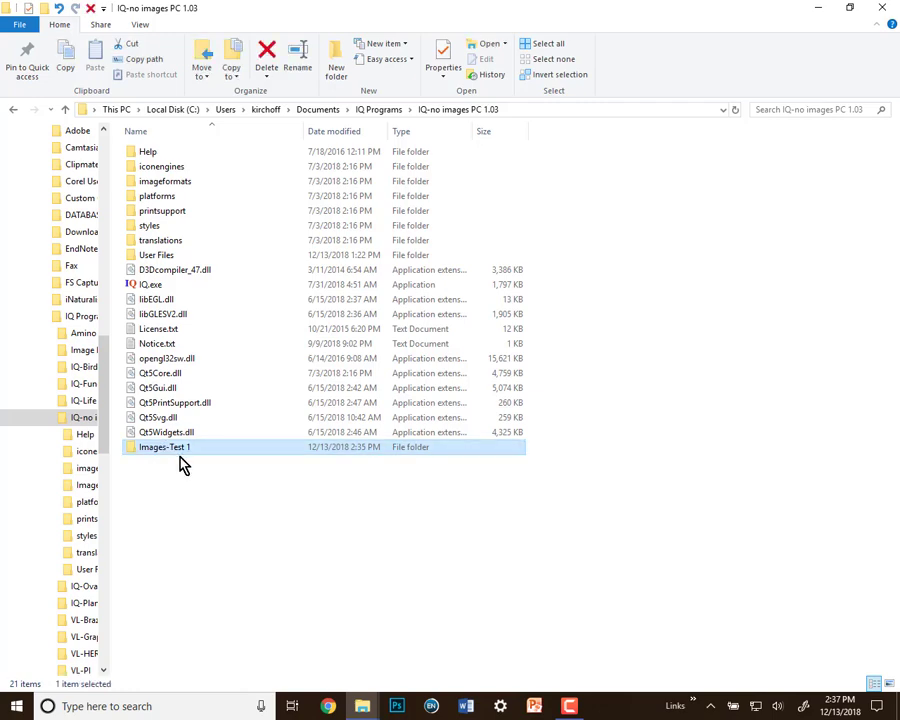
Rename the moved Images-Test 1 folder to Images.
{"action": "key", "text": "F2"}
{"action": "key", "text": "End"}
{"action": "key", "text": "BackSpace"}
{"action": "key", "text": "BackSpace"}
{"action": "key", "text": "BackSpace"}
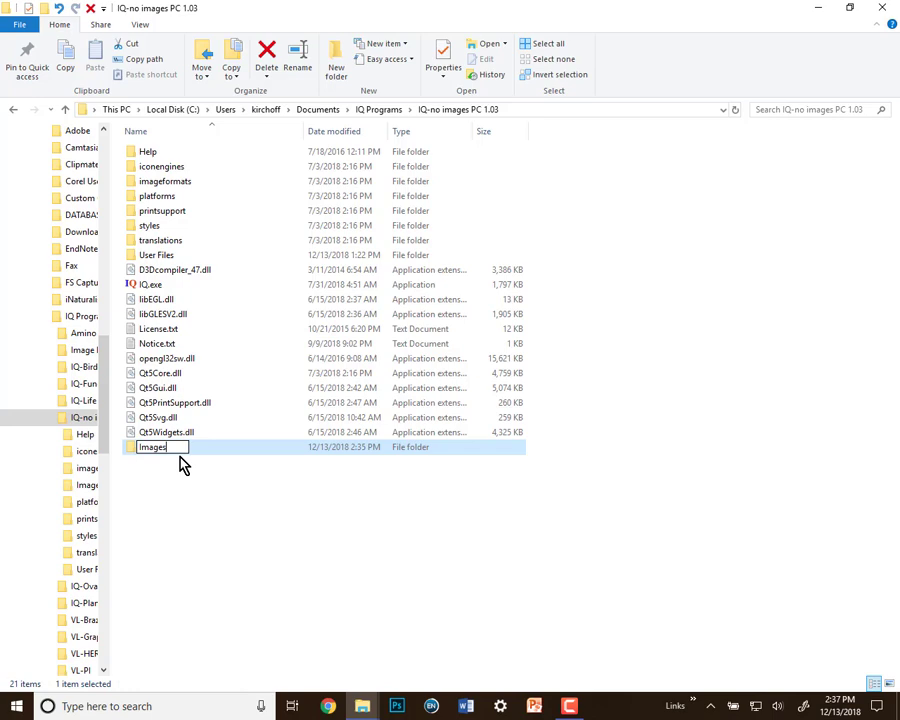
{"action": "key", "text": "Return"}
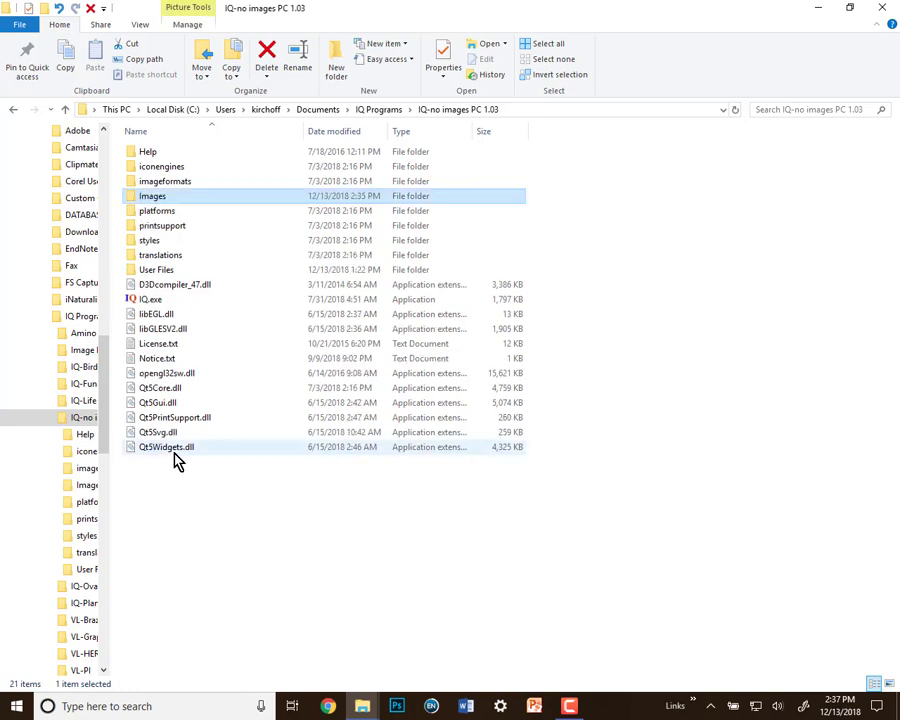
Copy database.csv from the Images folder and paste it into IQ-no images PC 1.03.
{"action": "double_click", "coordinate": [165, 199]}
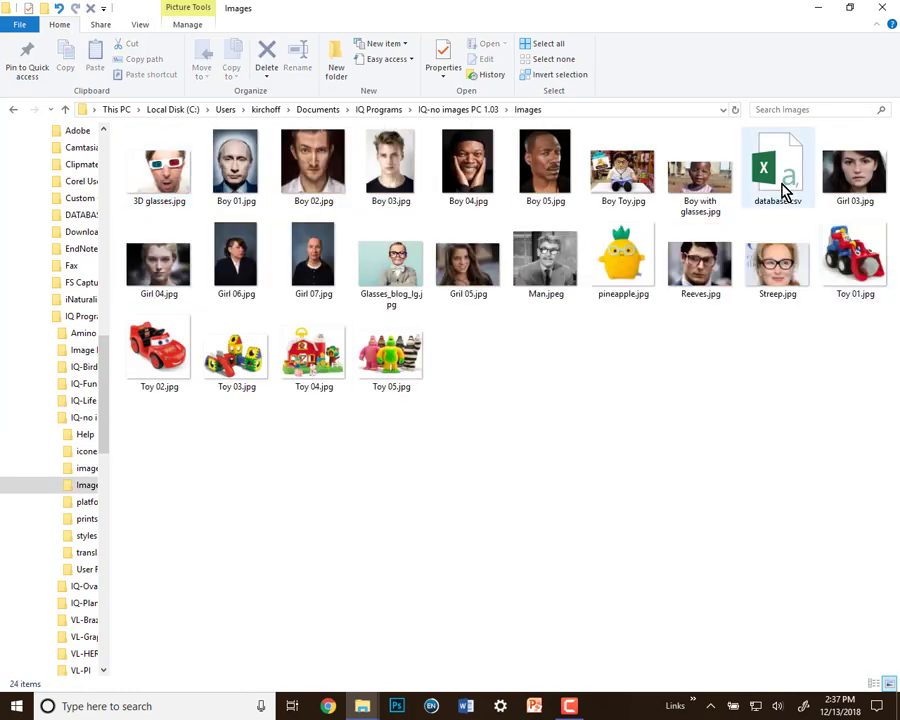
{"action": "left_click", "coordinate": [781, 176]}
{"action": "right_click", "coordinate": [779, 168]}
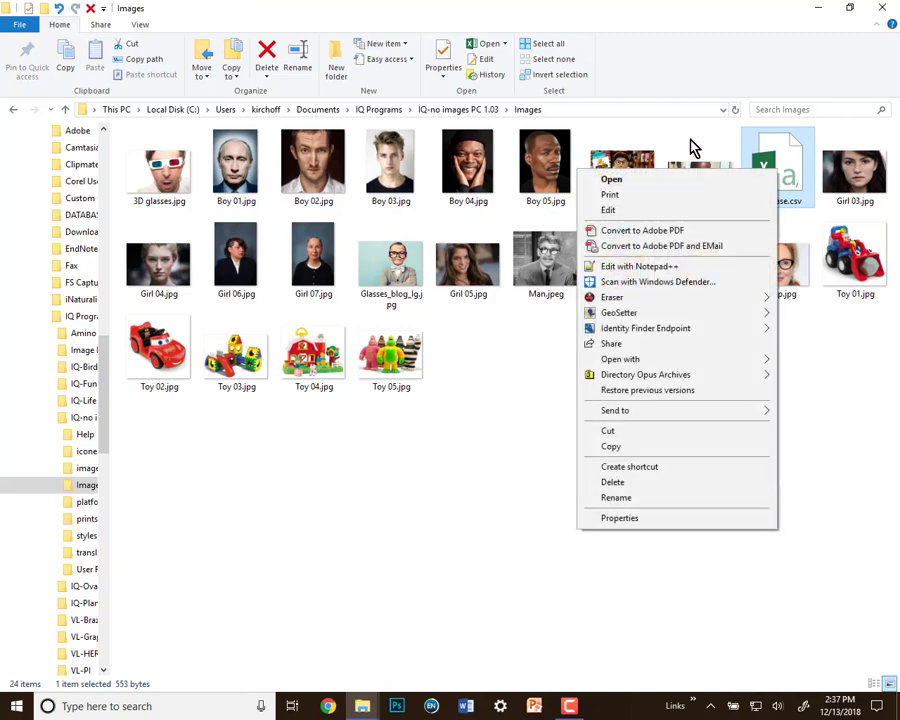
{"action": "left_click", "coordinate": [615, 446]}
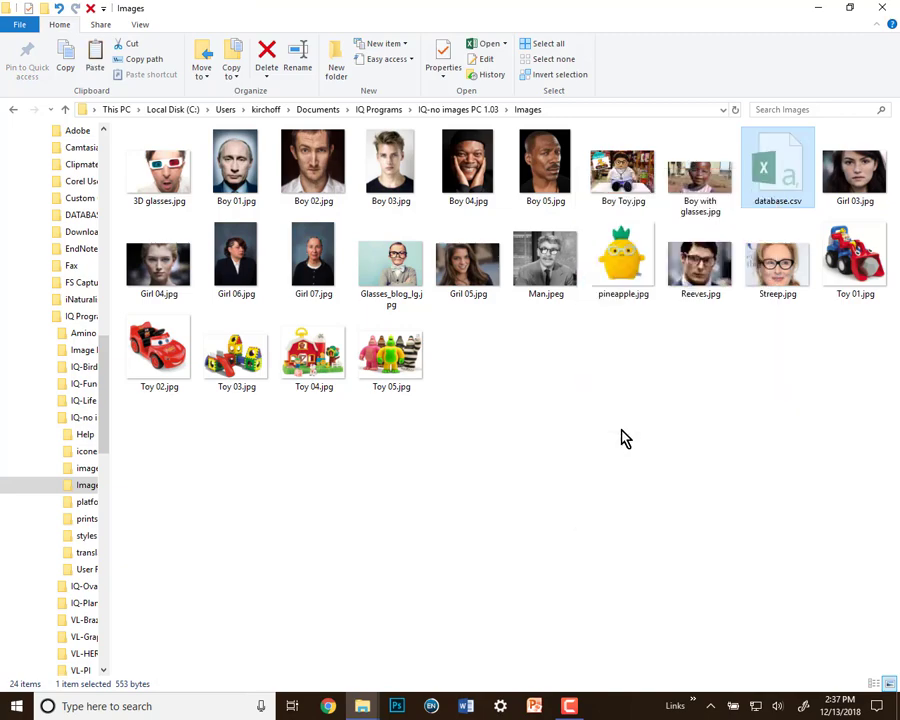
{"action": "left_click", "coordinate": [462, 113]}
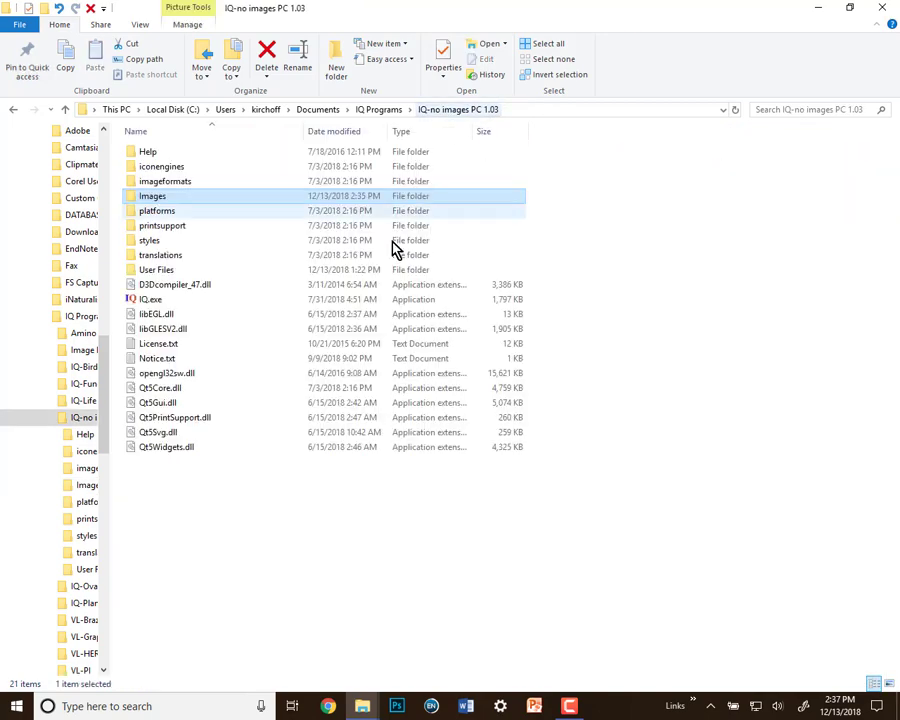
{"action": "right_click", "coordinate": [599, 295]}
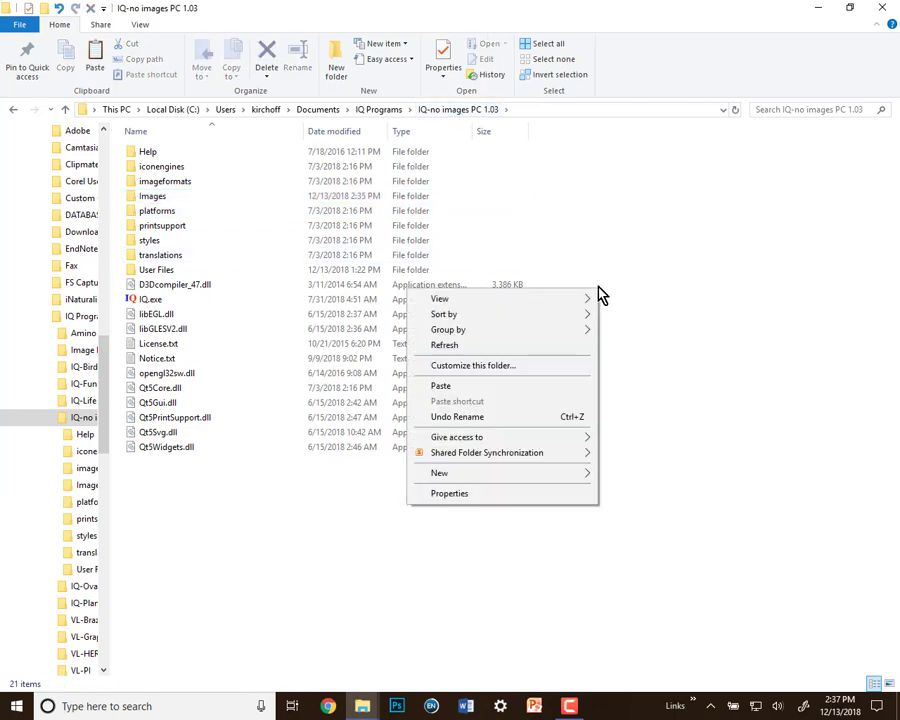
{"action": "left_click", "coordinate": [441, 386]}
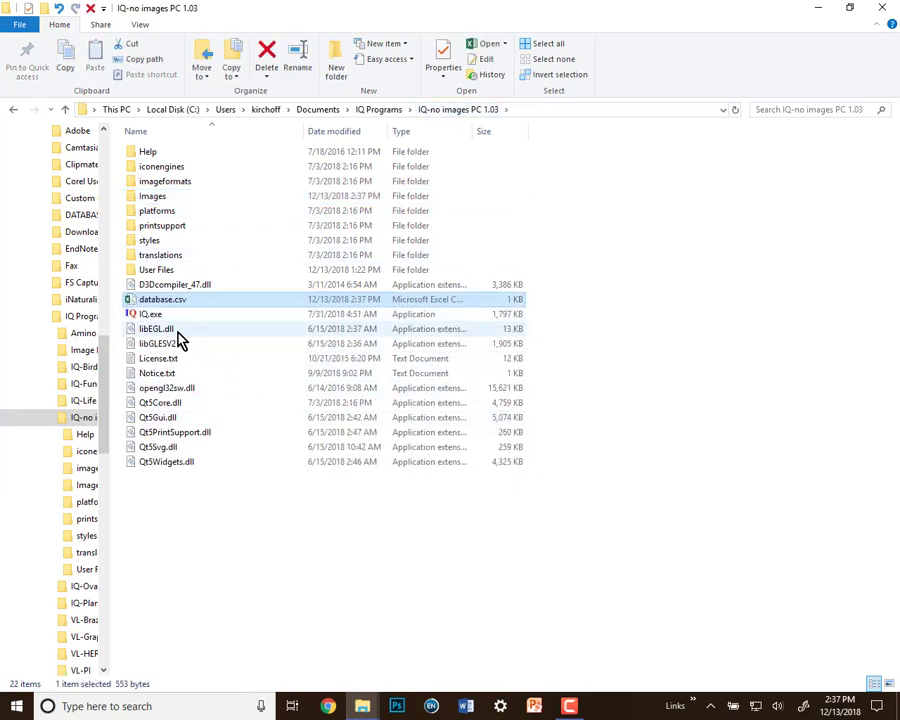
Start IQ.exe, log in with a username and validate the database, which reports no errors.
{"action": "left_click", "coordinate": [170, 316]}
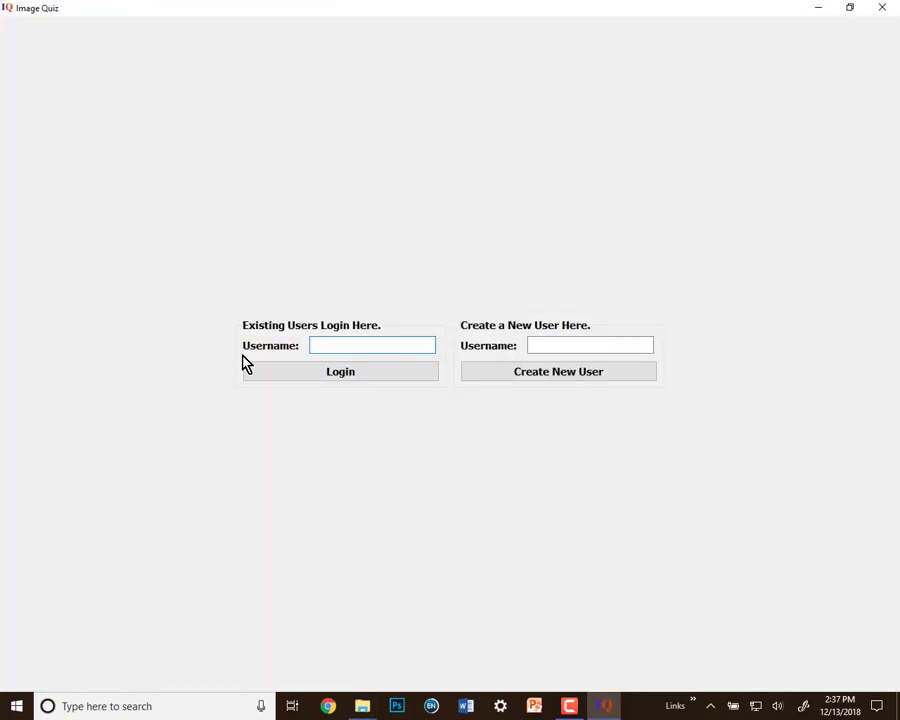
{"action": "type", "text": "bruce"}
{"action": "key", "text": "Return"}
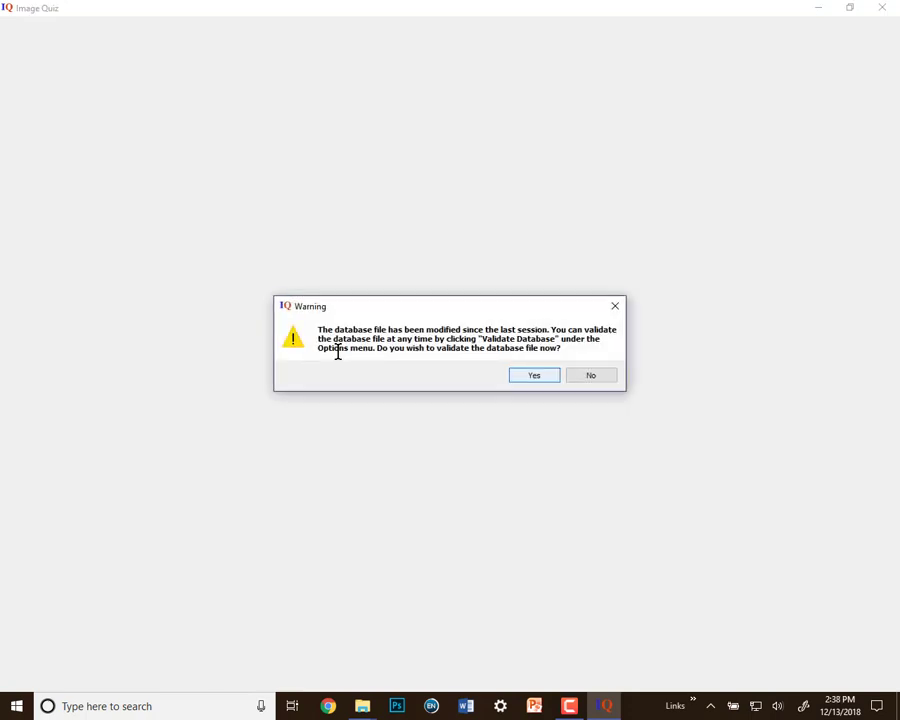
{"action": "key", "text": "Return"}
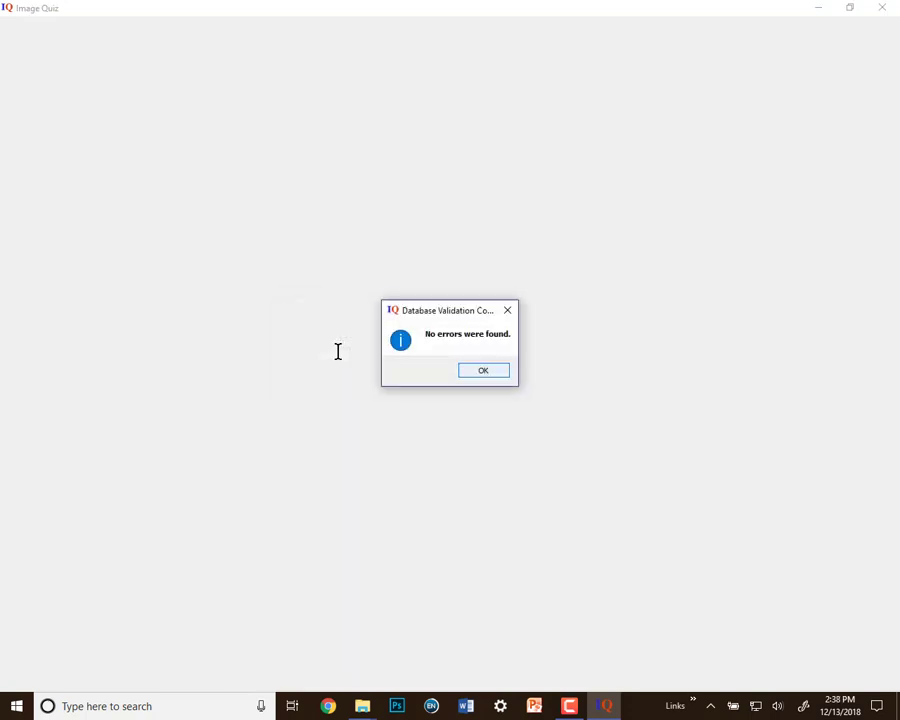
{"action": "left_click", "coordinate": [484, 374]}
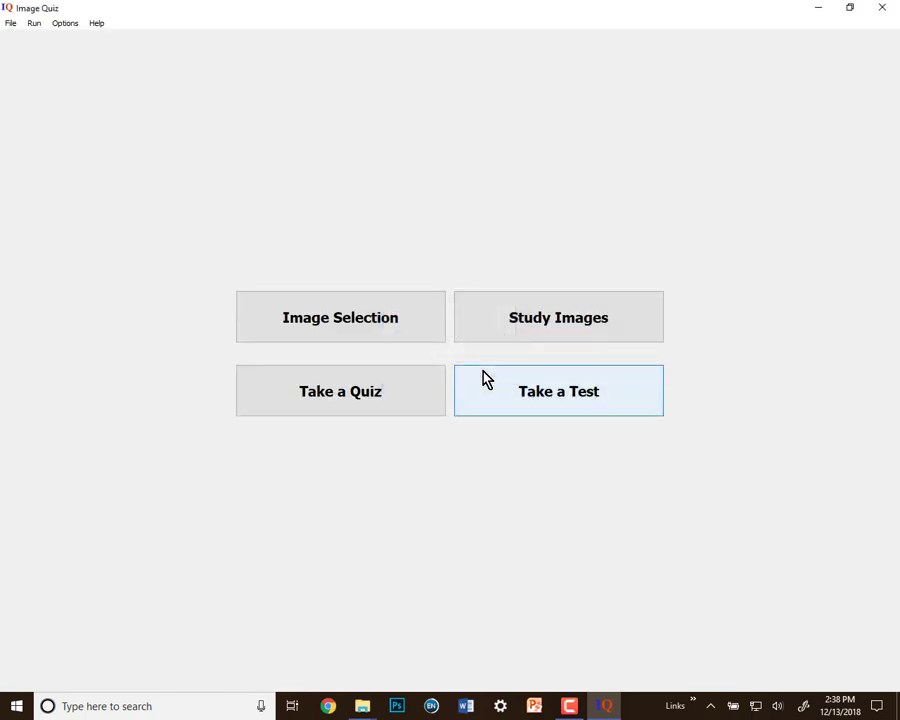
Select all glasses and no glasses images, with sex as property and Only Property answers.
{"action": "left_click", "coordinate": [420, 340]}
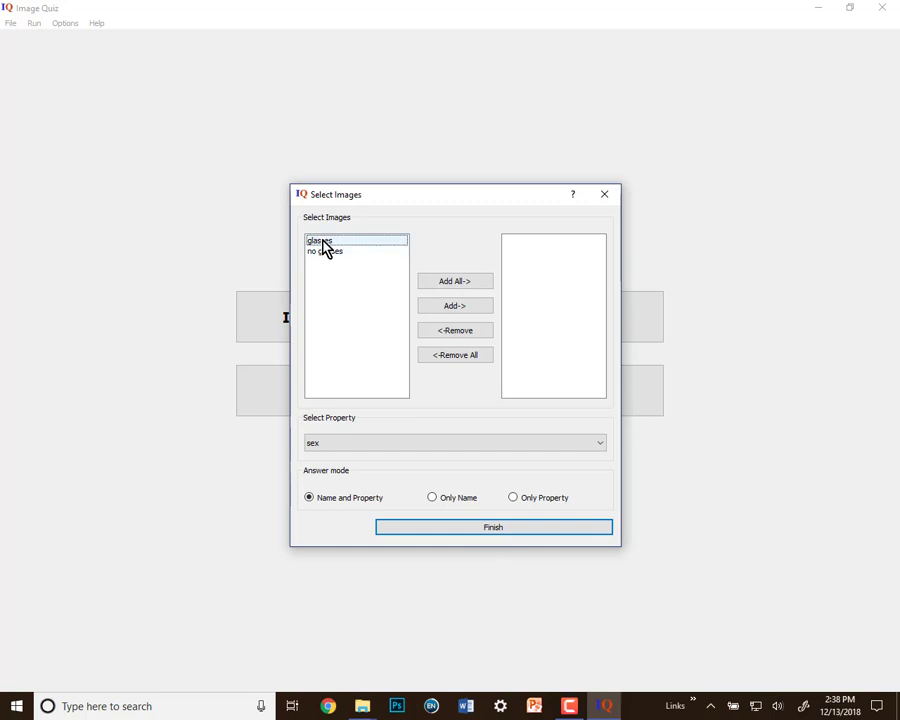
{"action": "left_click", "coordinate": [452, 285]}
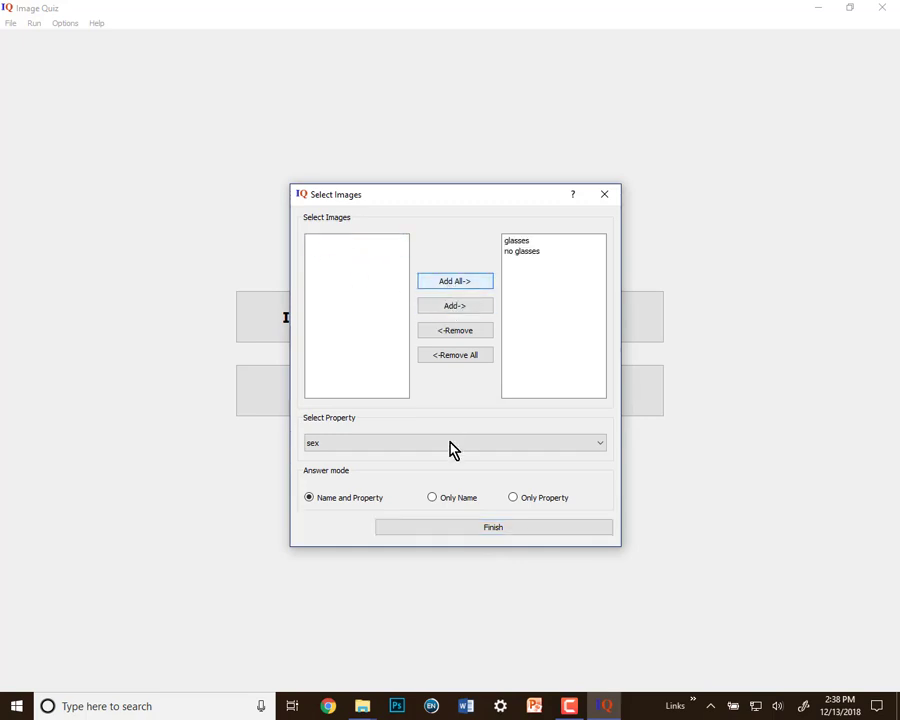
{"action": "left_click", "coordinate": [418, 445]}
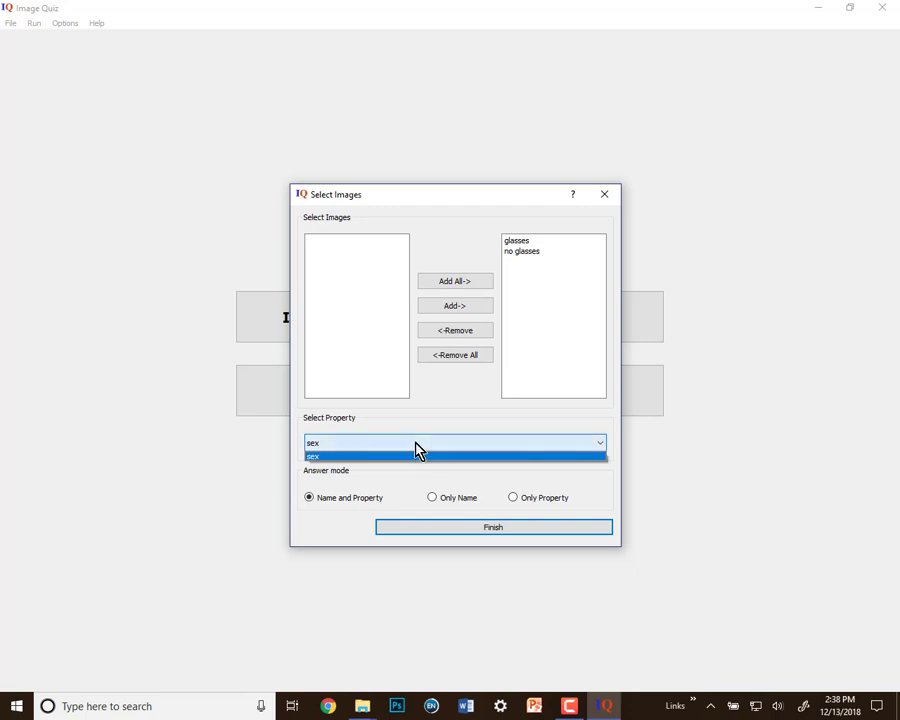
{"action": "left_click", "coordinate": [364, 457]}
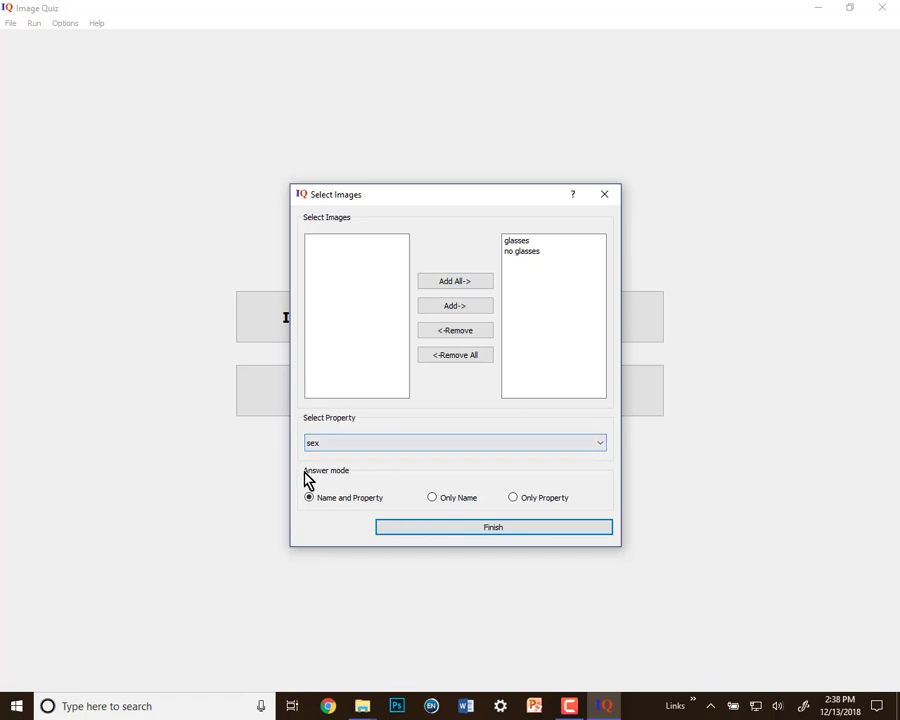
{"action": "left_click", "coordinate": [515, 498]}
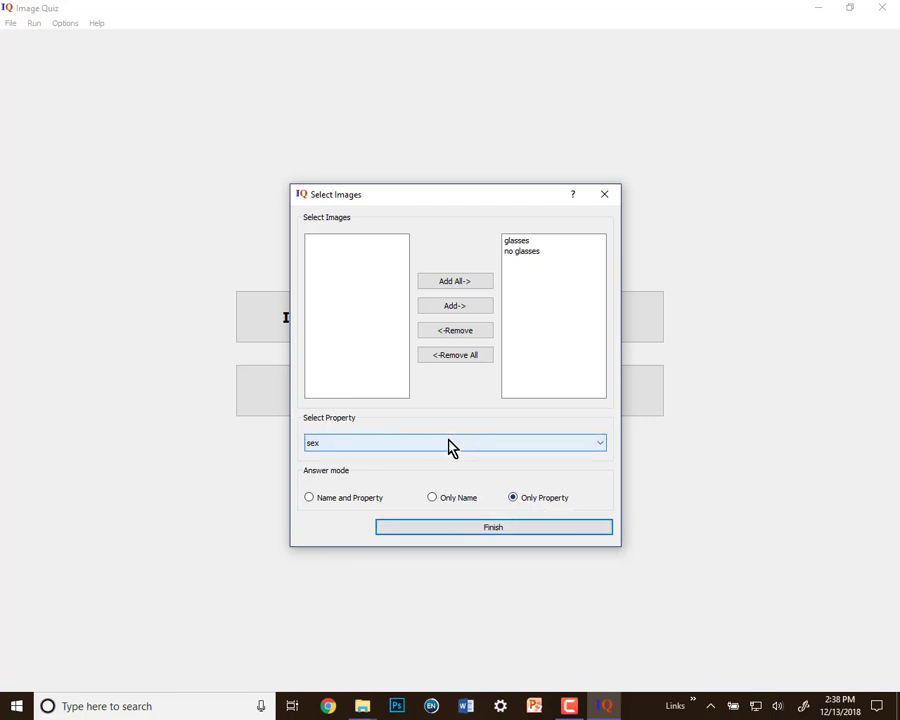
{"action": "left_click", "coordinate": [511, 535]}
Run a study session of the images captioned by sex, then quit it.
{"action": "left_click", "coordinate": [566, 317]}
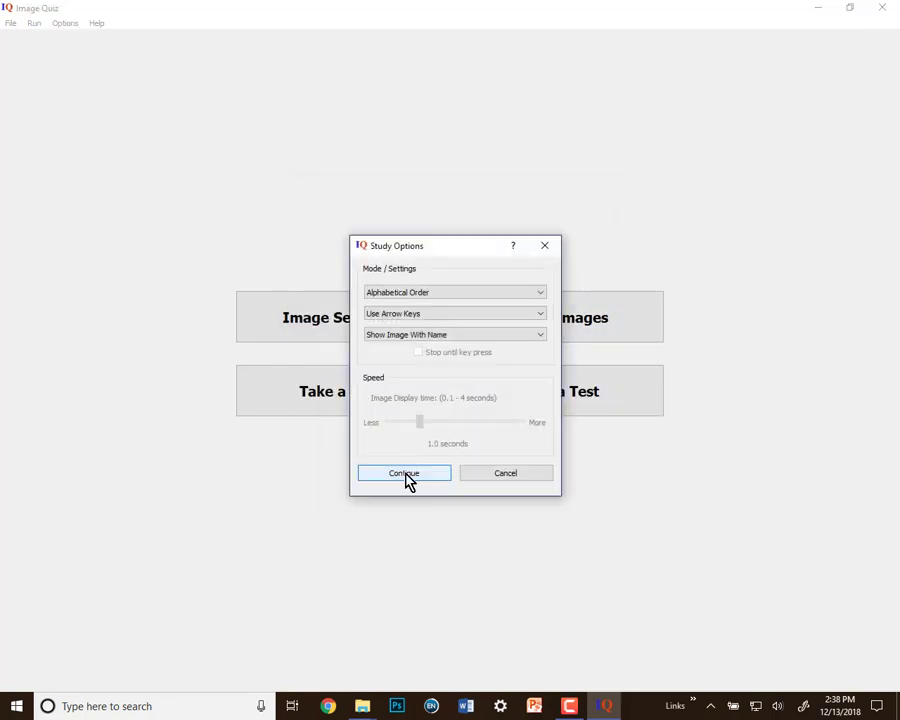
{"action": "left_click", "coordinate": [404, 473]}
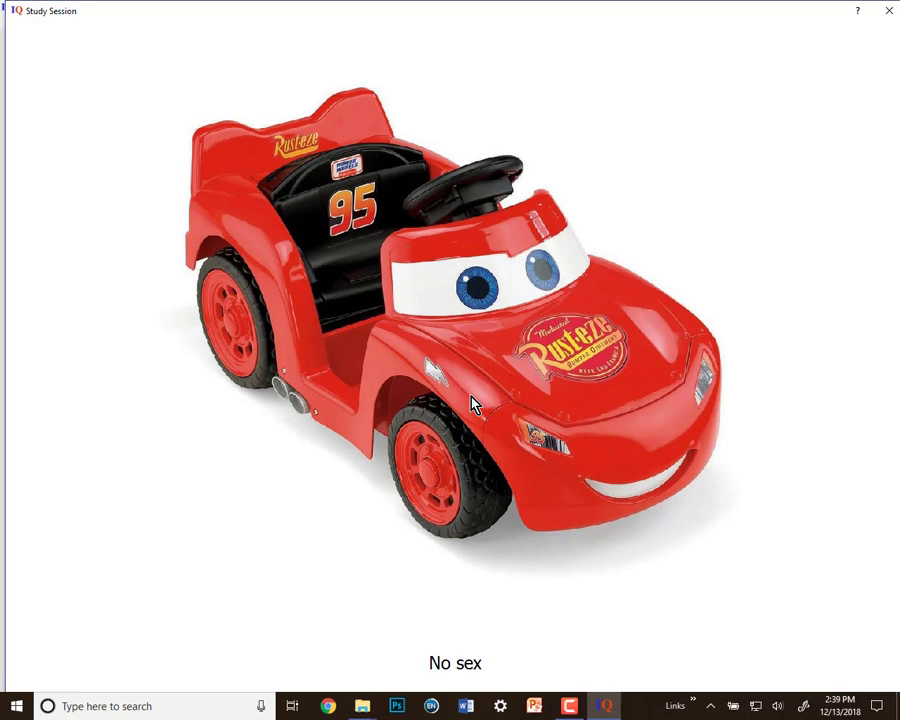
{"action": "key", "text": "Escape"}
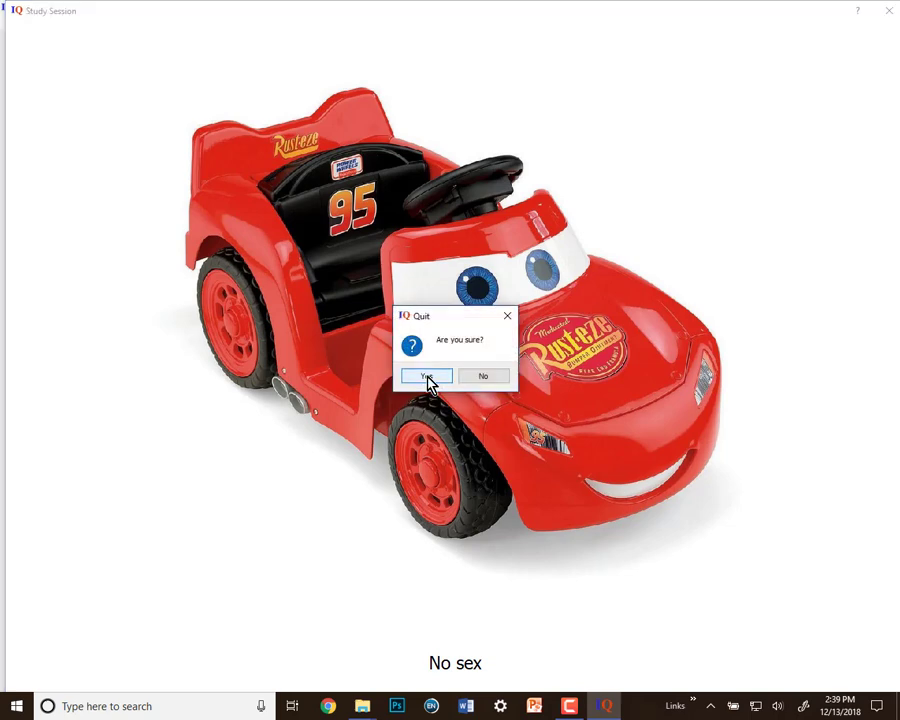
{"action": "left_click", "coordinate": [427, 377]}
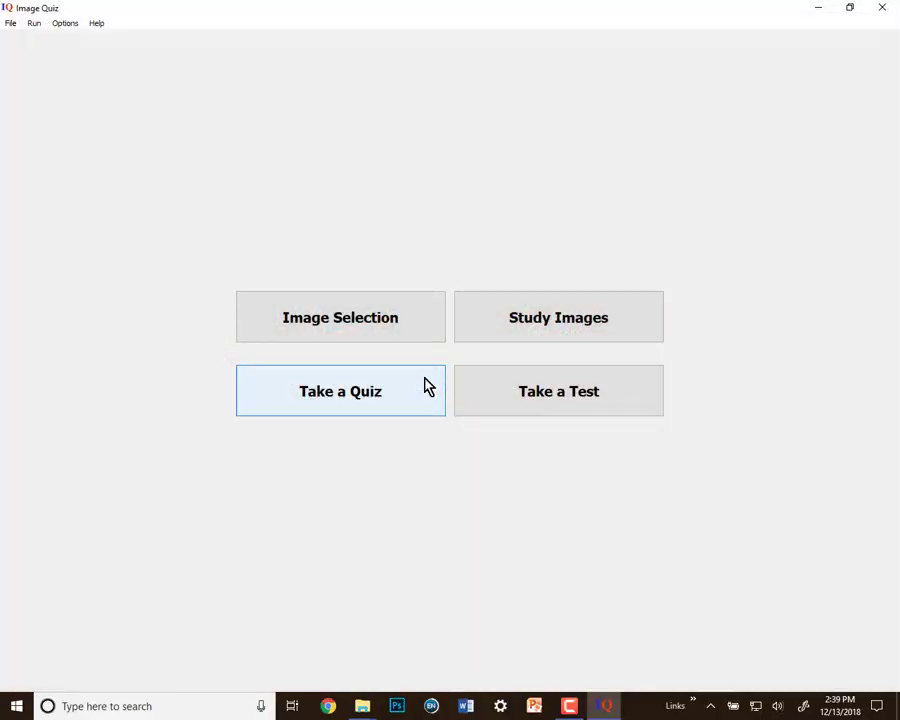
Exit Image Quiz through File > Exit and confirm.
{"action": "left_click", "coordinate": [10, 24]}
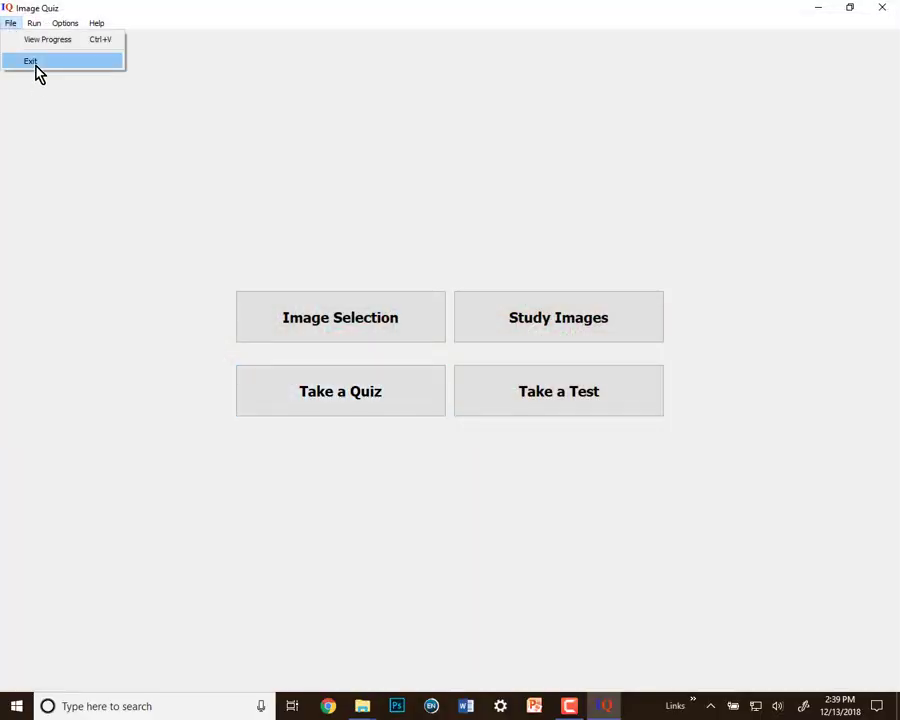
{"action": "left_click", "coordinate": [32, 60]}
{"action": "left_click", "coordinate": [436, 371]}
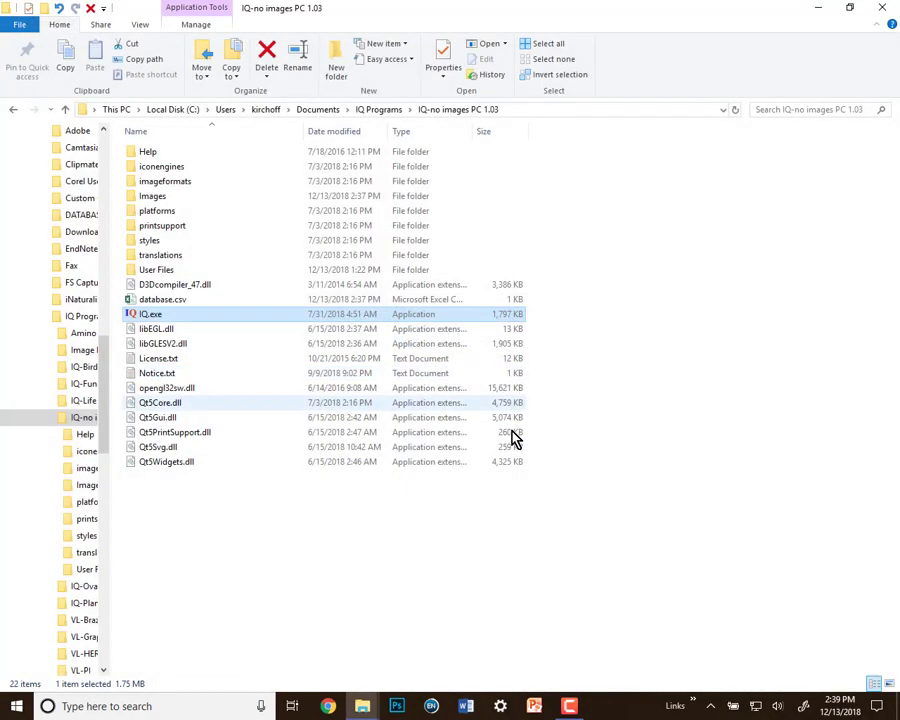